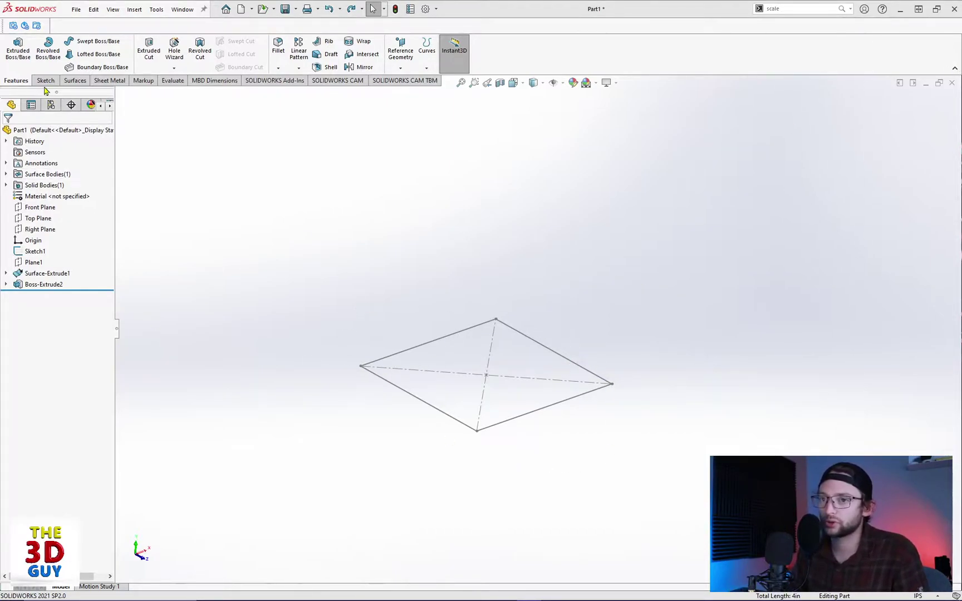
Start a blind boss extrusion of the square sketch and try reversing its direction back and forth.
{"action": "left_click", "coordinate": [23, 57]}
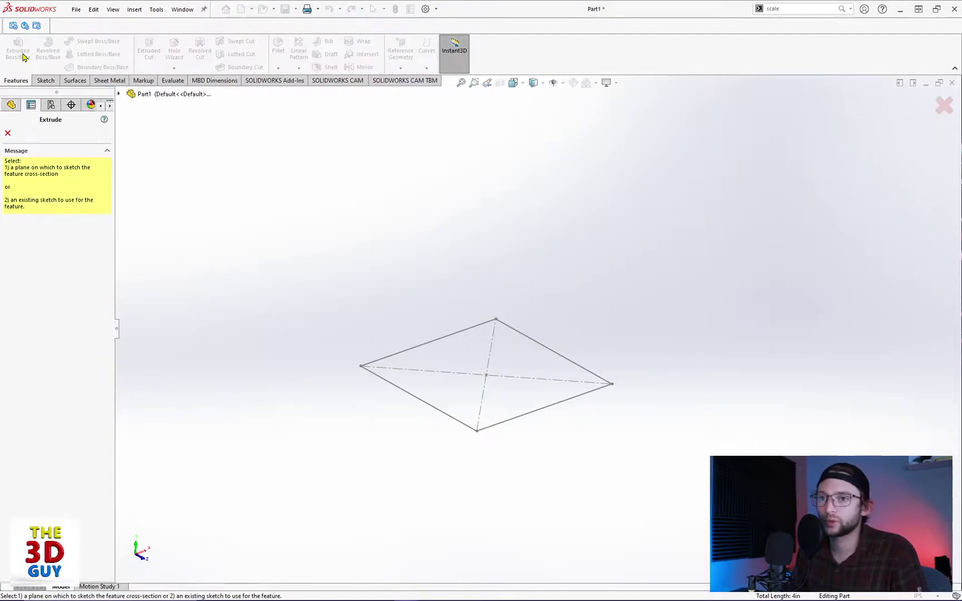
{"action": "left_click", "coordinate": [453, 419]}
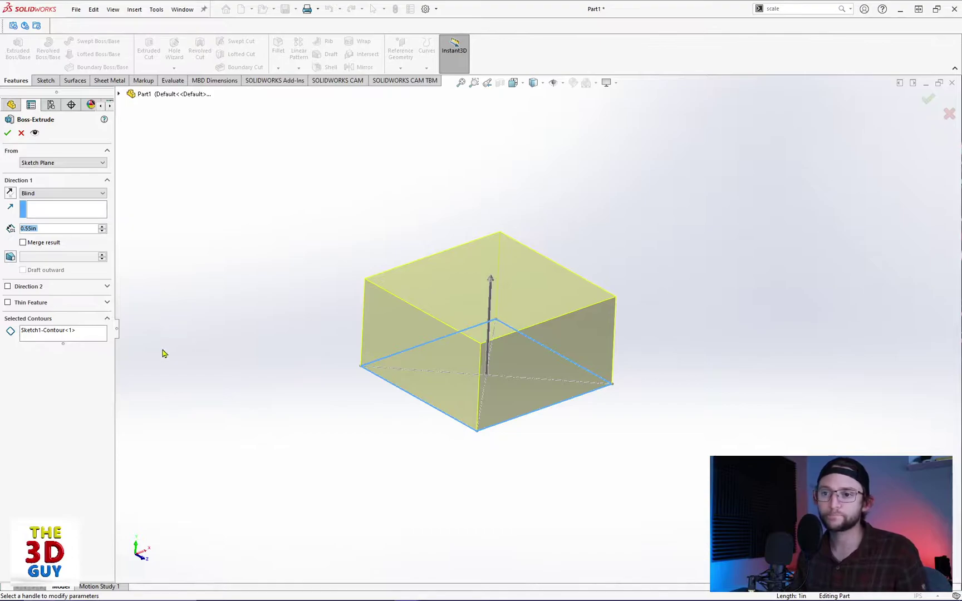
{"action": "left_click", "coordinate": [10, 194]}
{"action": "left_click", "coordinate": [10, 193]}
{"action": "left_click", "coordinate": [10, 193]}
{"action": "left_click", "coordinate": [10, 194]}
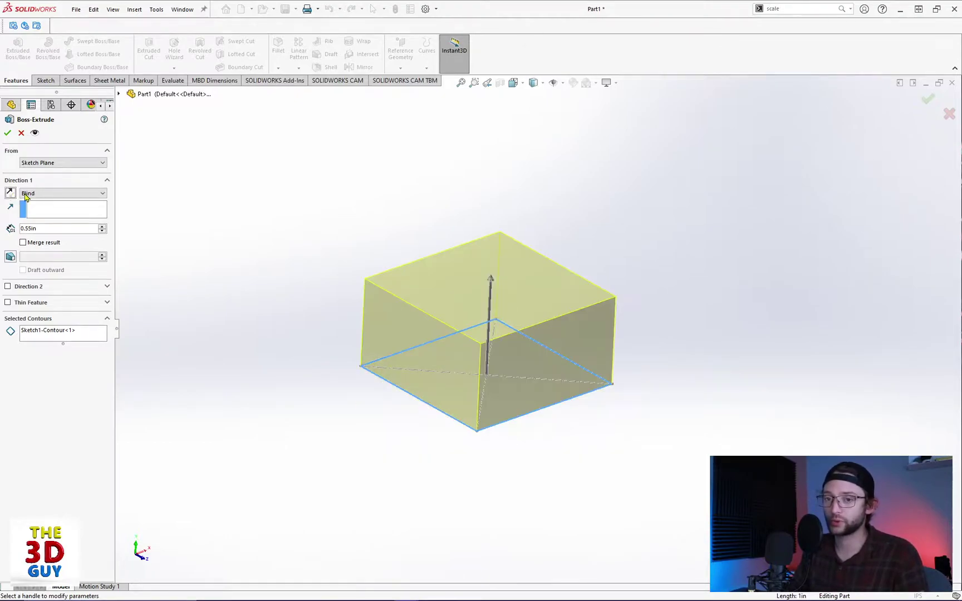
Set the extrusion depth to 0.65 in and apply a 2 degree draft.
{"action": "left_click", "coordinate": [103, 230]}
{"action": "left_click", "coordinate": [103, 227]}
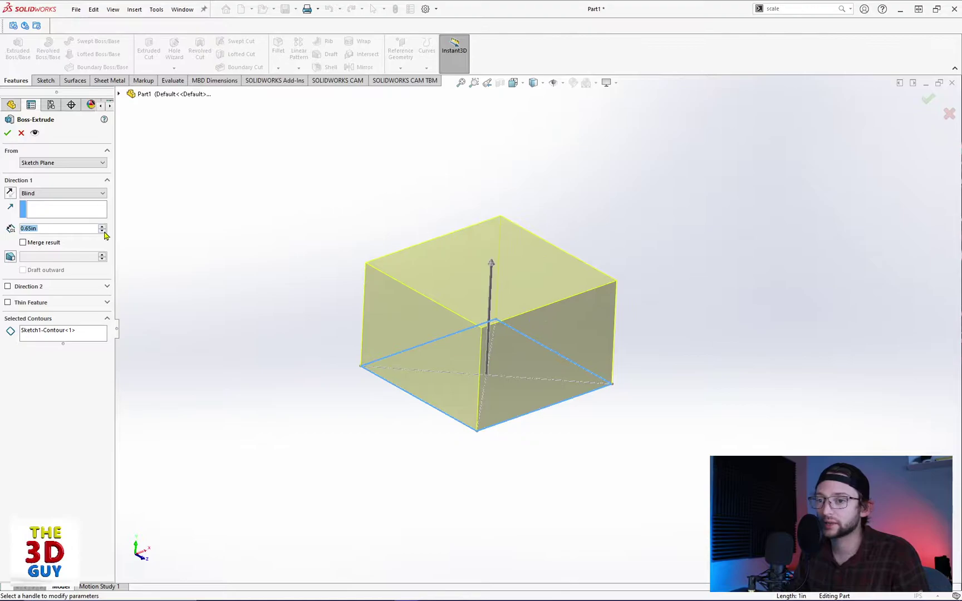
{"action": "left_click", "coordinate": [11, 257]}
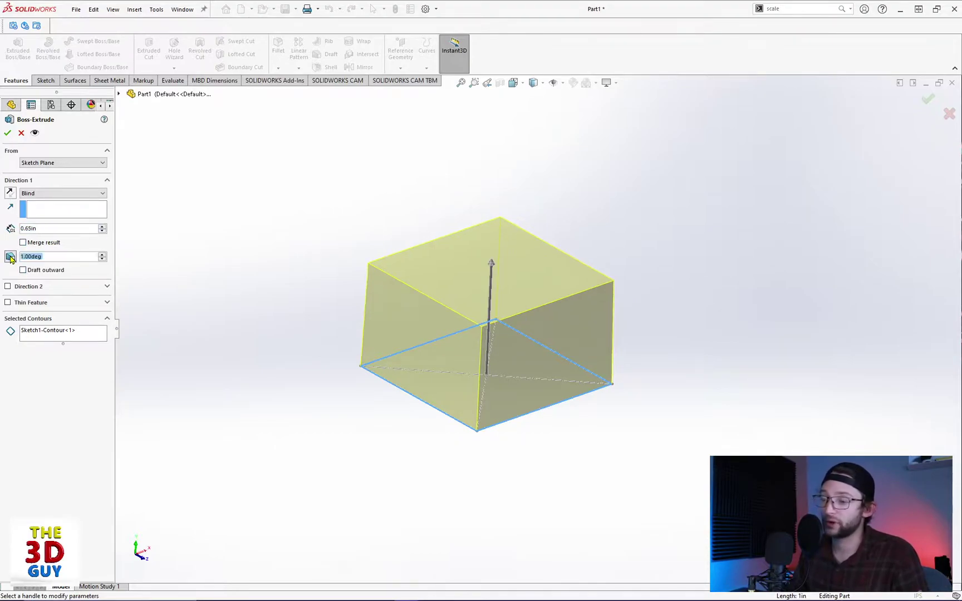
{"action": "left_click", "coordinate": [102, 255]}
{"action": "left_click", "coordinate": [102, 260]}
{"action": "left_click", "coordinate": [102, 260]}
{"action": "left_click", "coordinate": [102, 259]}
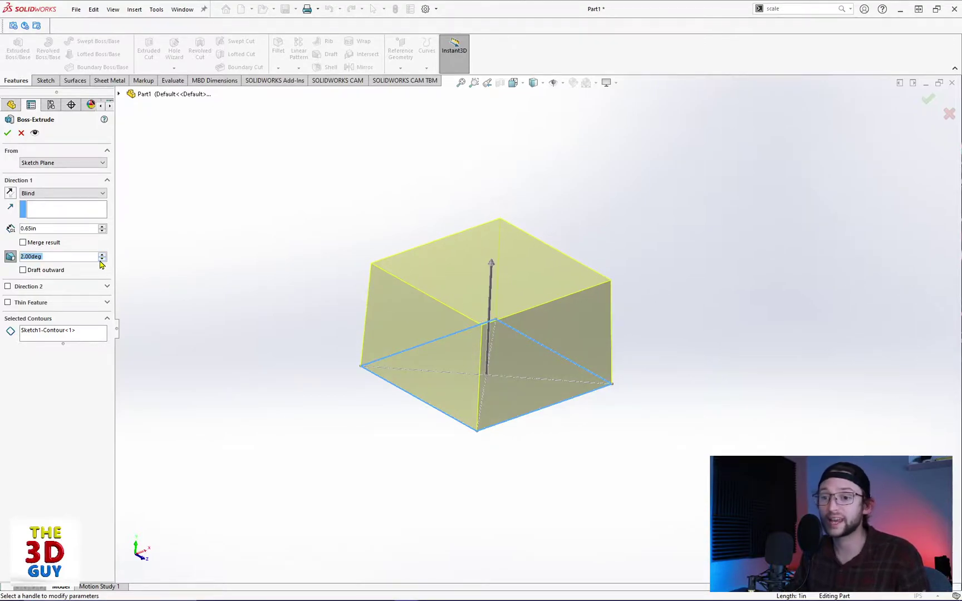
{"action": "left_click", "coordinate": [10, 256]}
{"action": "left_click", "coordinate": [9, 258]}
Try extruding about 0.75 in in a second direction, and turn off both drafts and the second direction.
{"action": "left_click", "coordinate": [8, 286]}
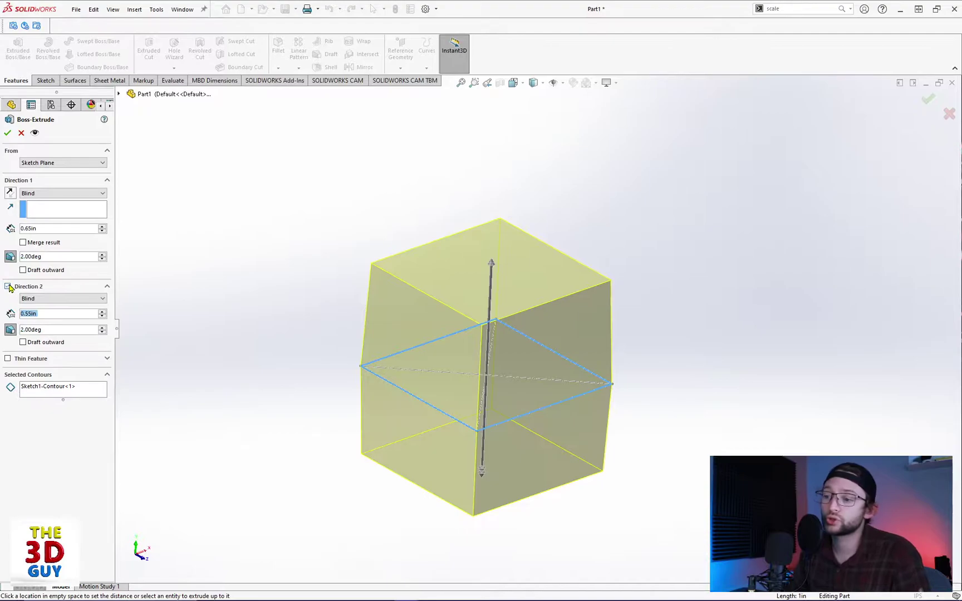
{"action": "left_click_drag", "start_coordinate": [487, 478], "coordinate": [481, 504]}
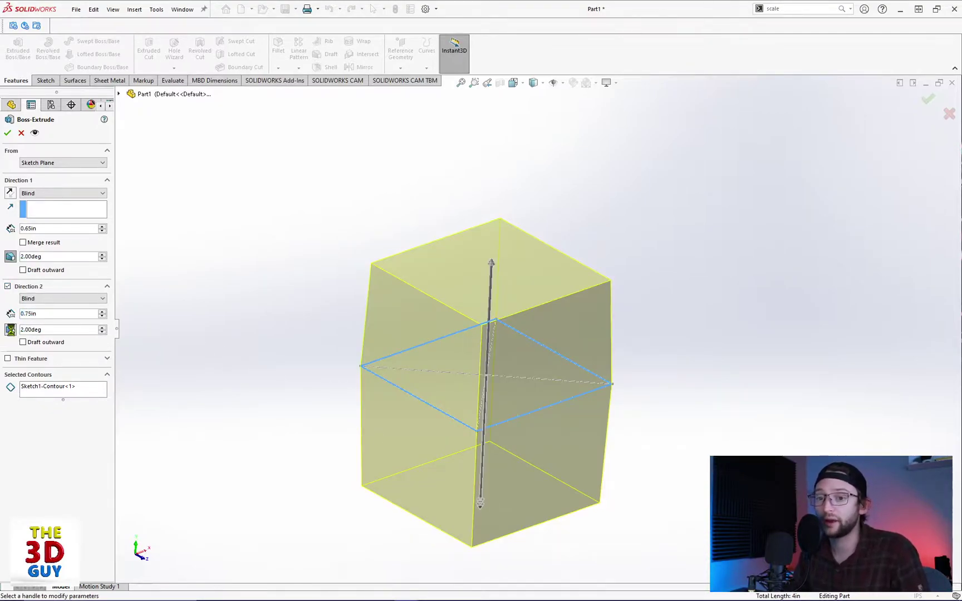
{"action": "left_click", "coordinate": [10, 330]}
{"action": "left_click", "coordinate": [13, 257]}
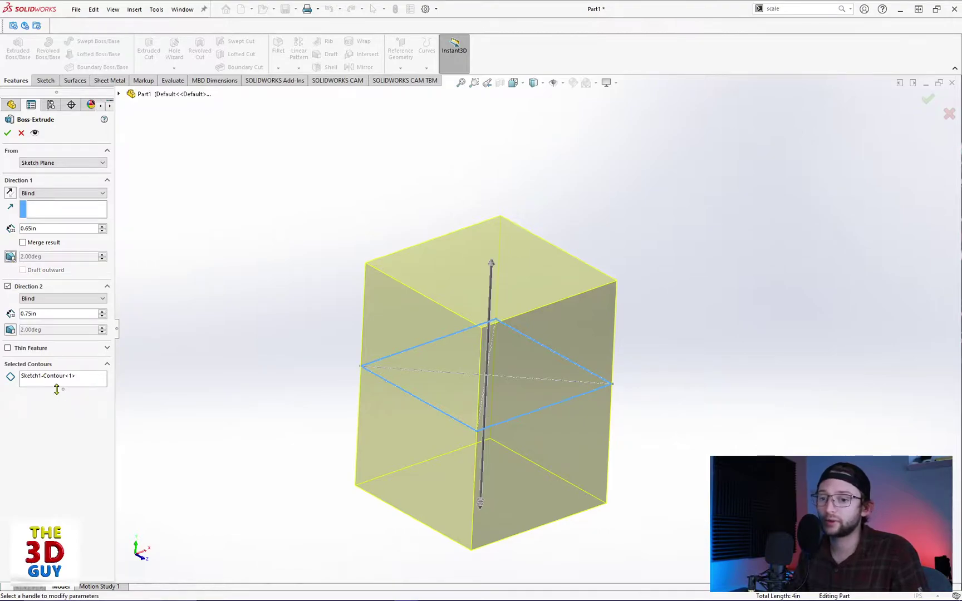
{"action": "left_click", "coordinate": [7, 287]}
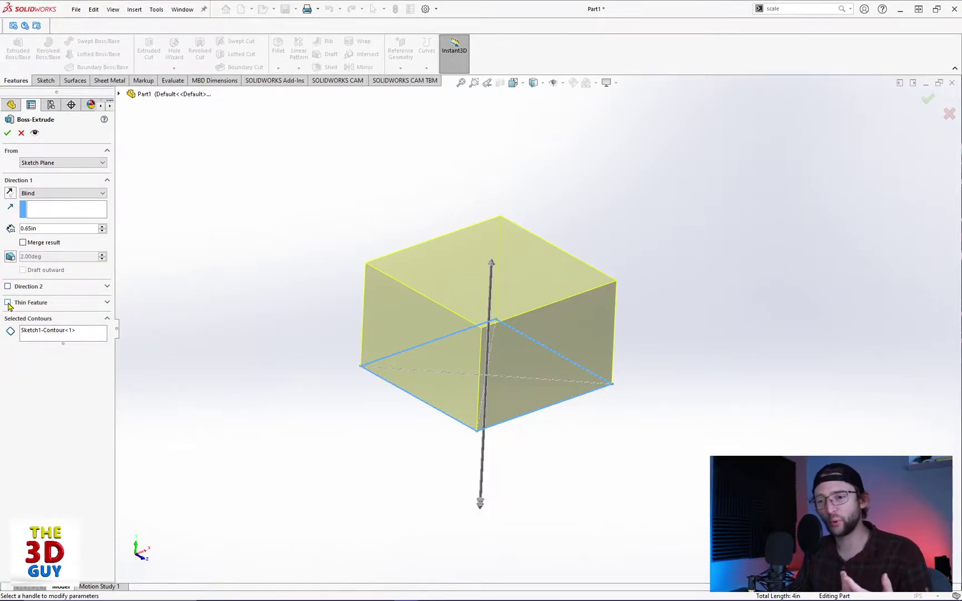
Make the extrusion a thin feature with a mid-plane wall 0.22 in thick.
{"action": "left_click", "coordinate": [7, 303]}
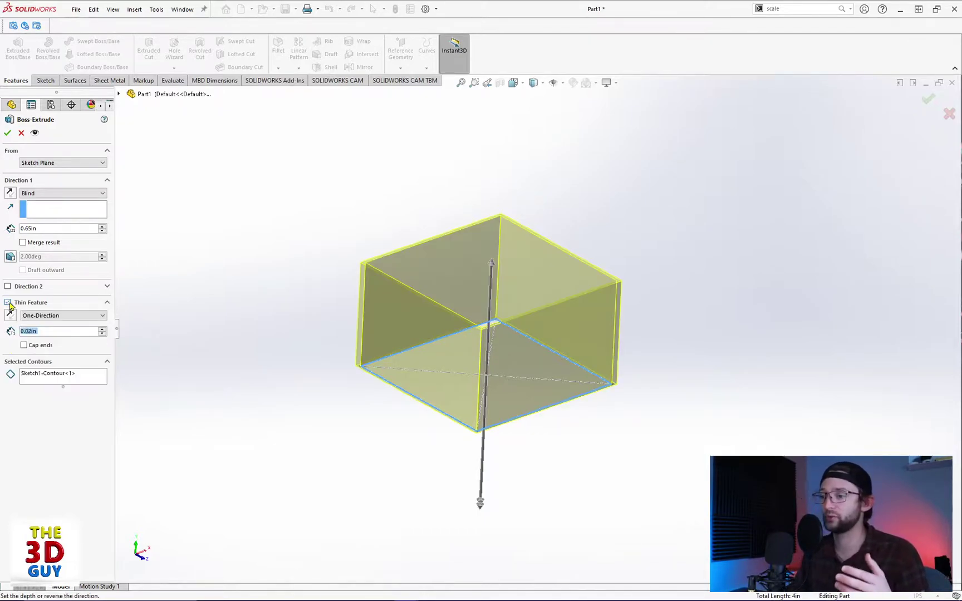
{"action": "middle_click_drag", "start_coordinate": [619, 183], "coordinate": [528, 289]}
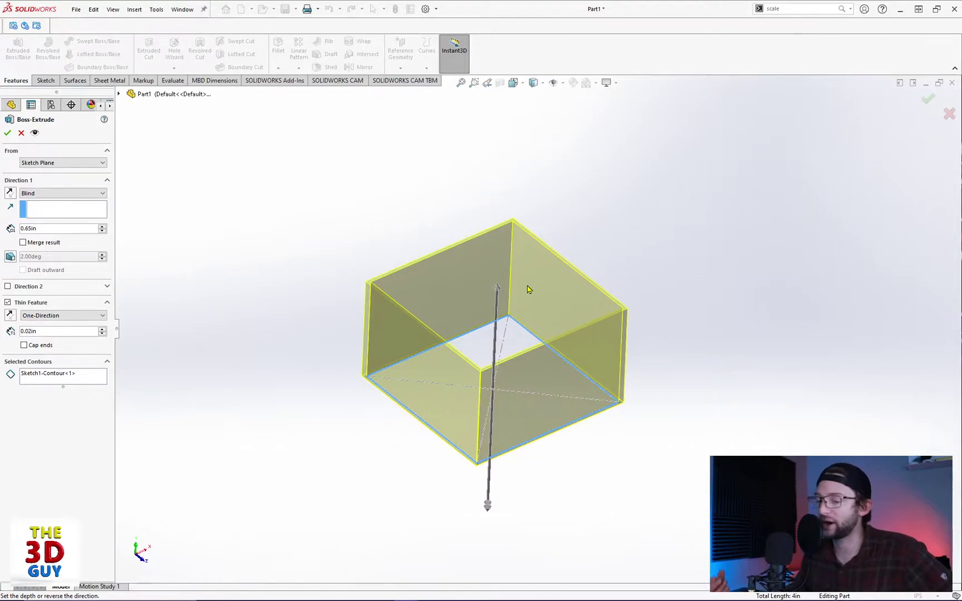
{"action": "left_click", "coordinate": [87, 316]}
{"action": "left_click", "coordinate": [88, 329]}
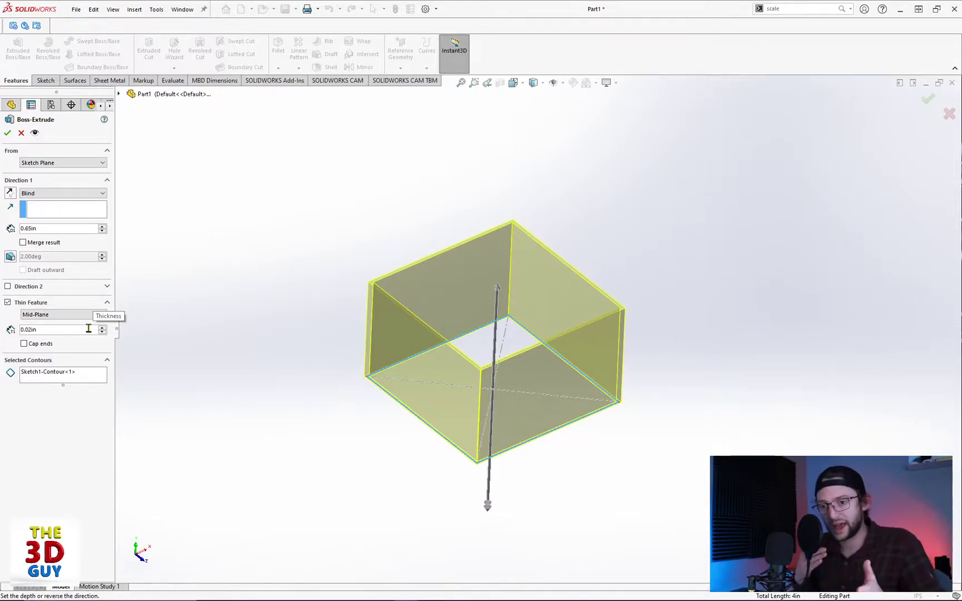
{"action": "left_click", "coordinate": [103, 327]}
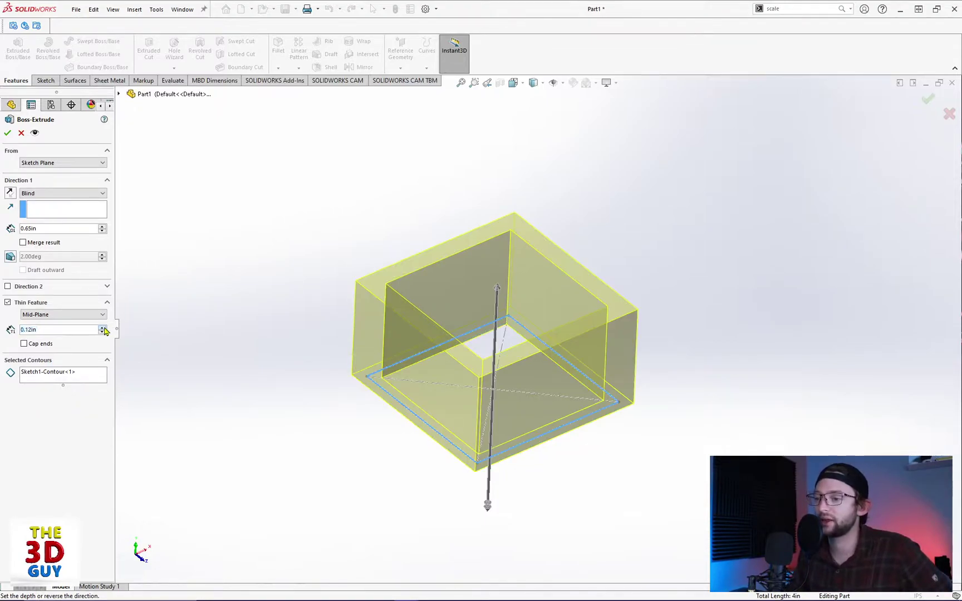
{"action": "left_click", "coordinate": [103, 328]}
Change the thin wall to two-direction with 0.22 in and 0.11 in thicknesses, cap the ends, and complete the extrusion.
{"action": "left_click", "coordinate": [103, 315]}
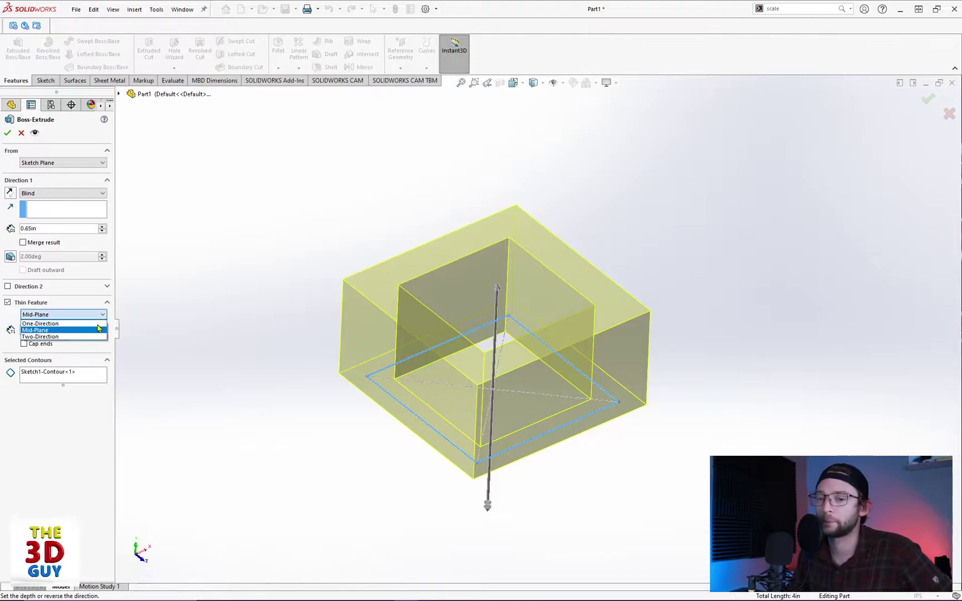
{"action": "left_click", "coordinate": [94, 336]}
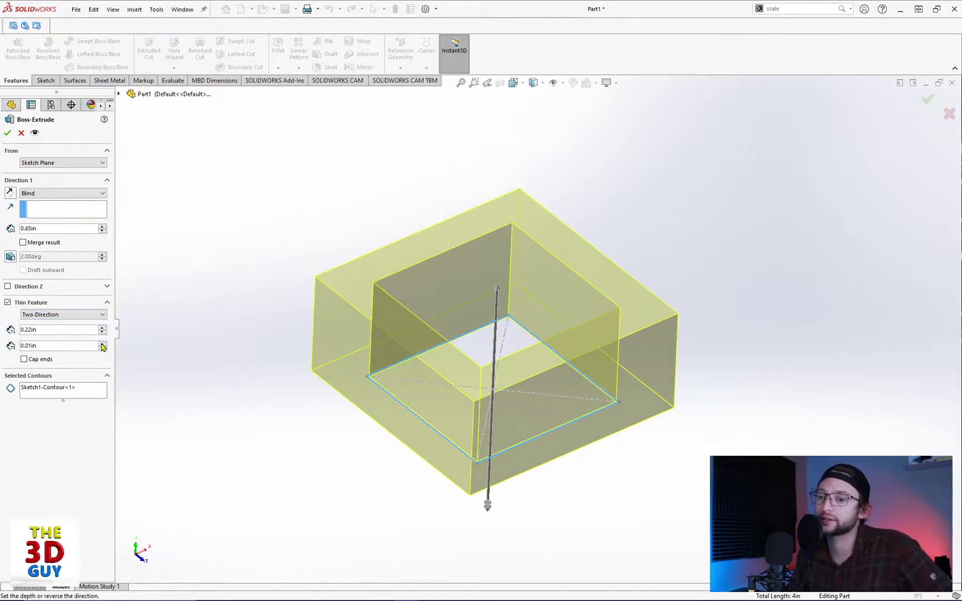
{"action": "left_click", "coordinate": [101, 343]}
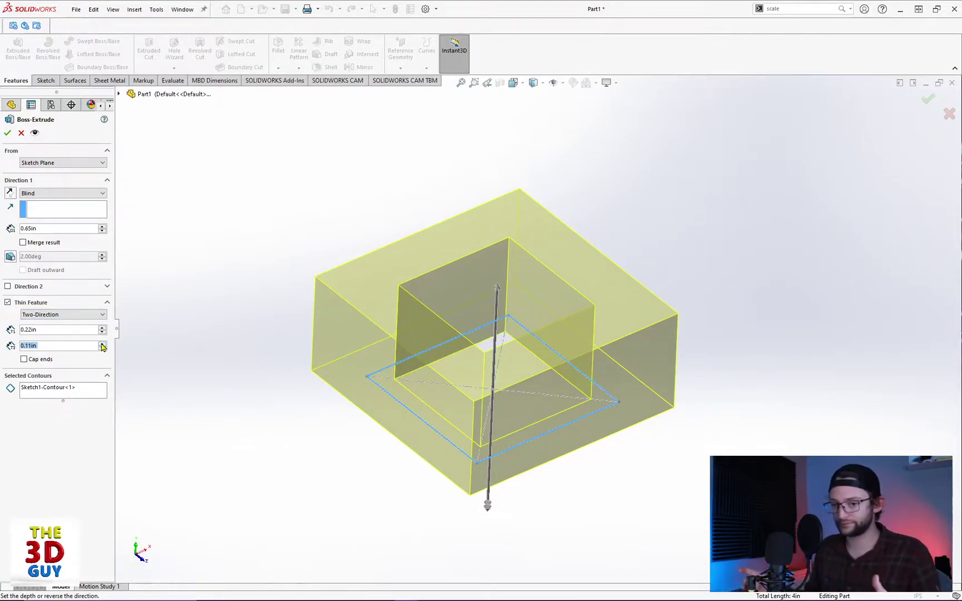
{"action": "left_click", "coordinate": [24, 360]}
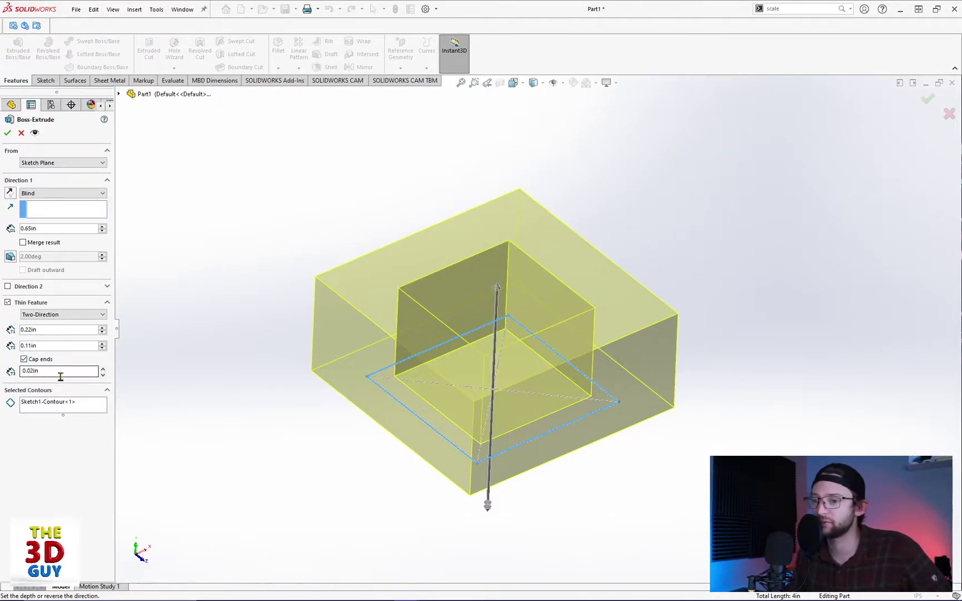
{"action": "left_click", "coordinate": [7, 133]}
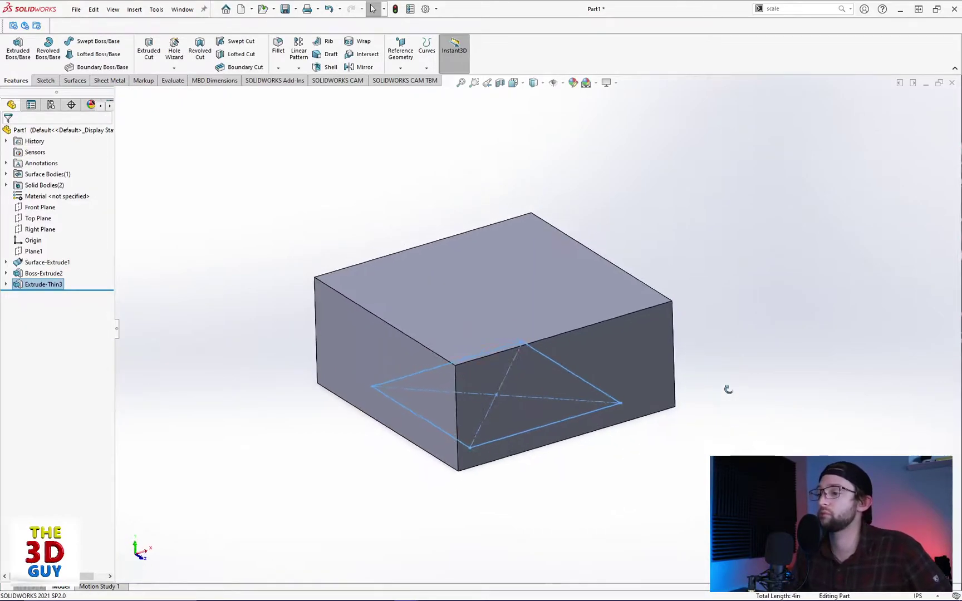
Inspect the capped box's hollow interior with a section view on the Front Plane, and close the section.
{"action": "middle_click_drag", "start_coordinate": [728, 386], "coordinate": [733, 363]}
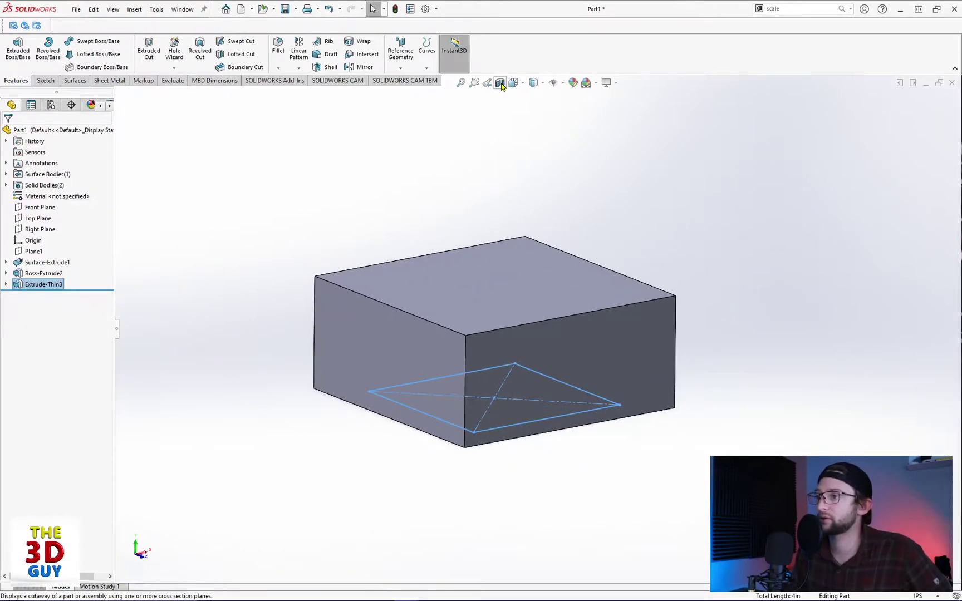
{"action": "left_click", "coordinate": [501, 84]}
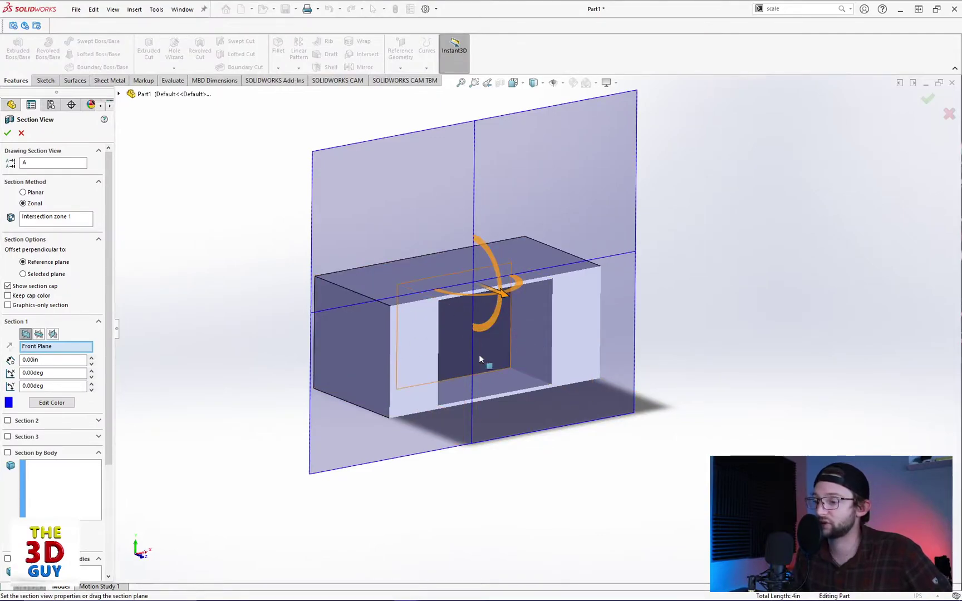
{"action": "left_click", "coordinate": [21, 135]}
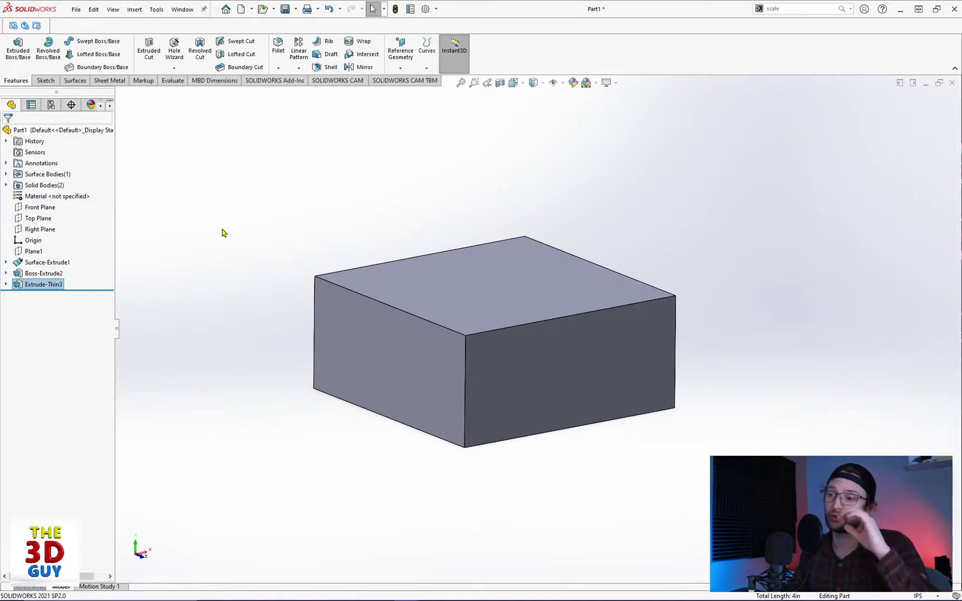
Undo the thin-walled extrusion of the square sketch.
{"action": "key", "text": "ctrl+z"}
{"action": "key", "text": "ctrl+z"}
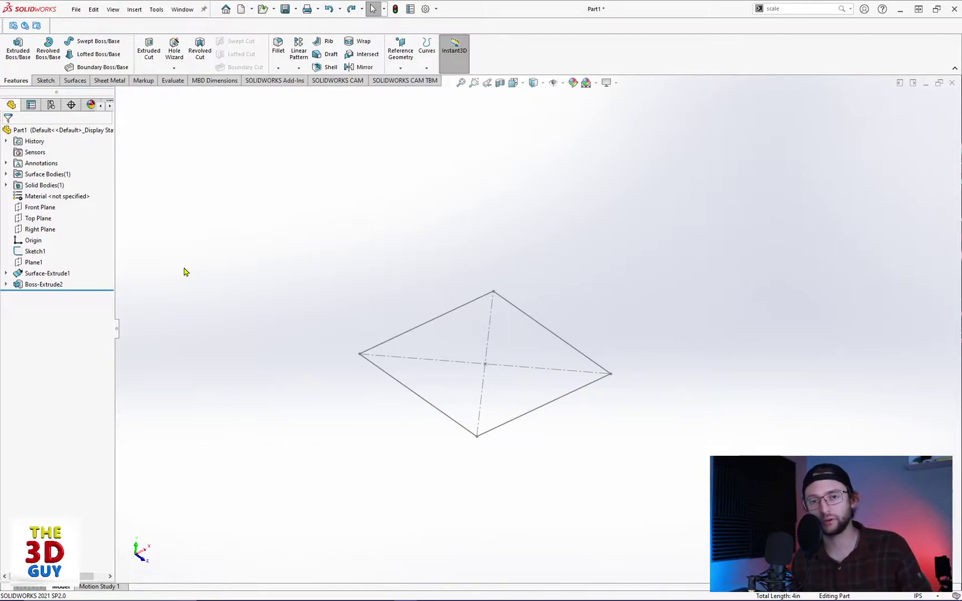
{"action": "right_click", "coordinate": [31, 274]}
{"action": "left_click", "coordinate": [38, 243]}
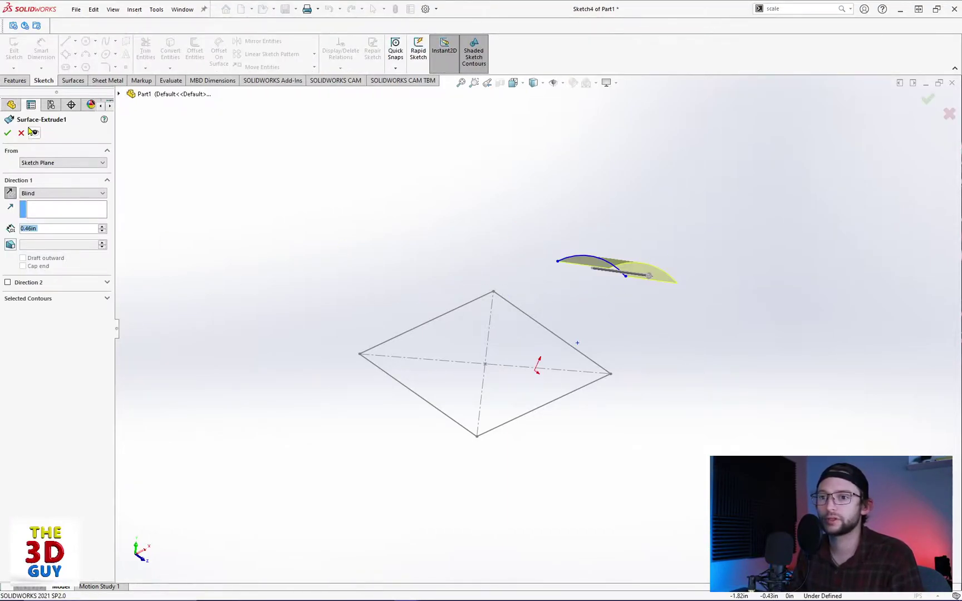
{"action": "left_click", "coordinate": [21, 133]}
Show the hidden curved surface Surface-Extrude1 and the tilted block Boss-Extrude2.
{"action": "right_click", "coordinate": [42, 274]}
{"action": "key", "text": "Escape"}
{"action": "right_click", "coordinate": [43, 285]}
{"action": "left_click", "coordinate": [51, 270]}
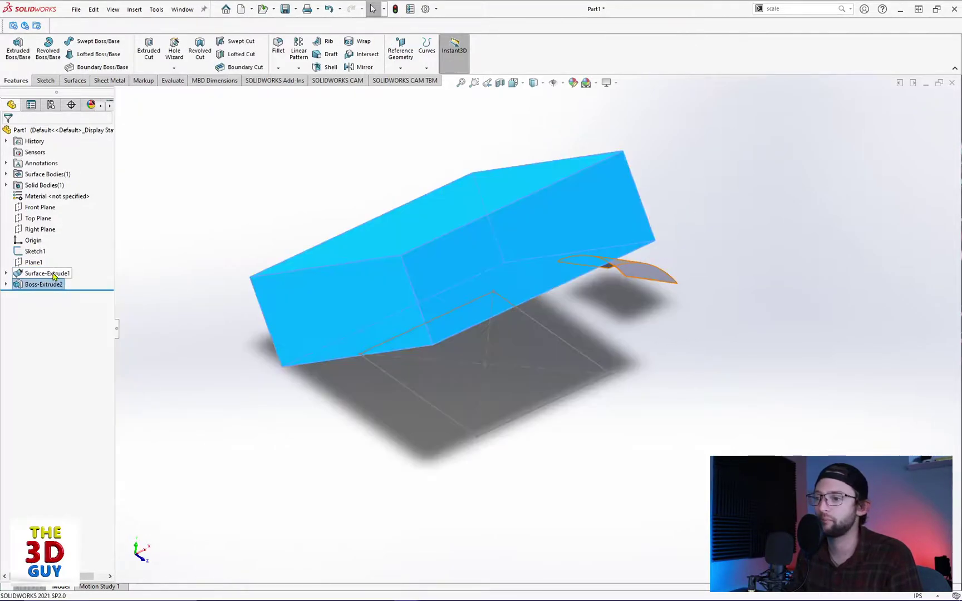
{"action": "left_click", "coordinate": [530, 430]}
{"action": "middle_click_drag", "start_coordinate": [531, 429], "coordinate": [338, 297]}
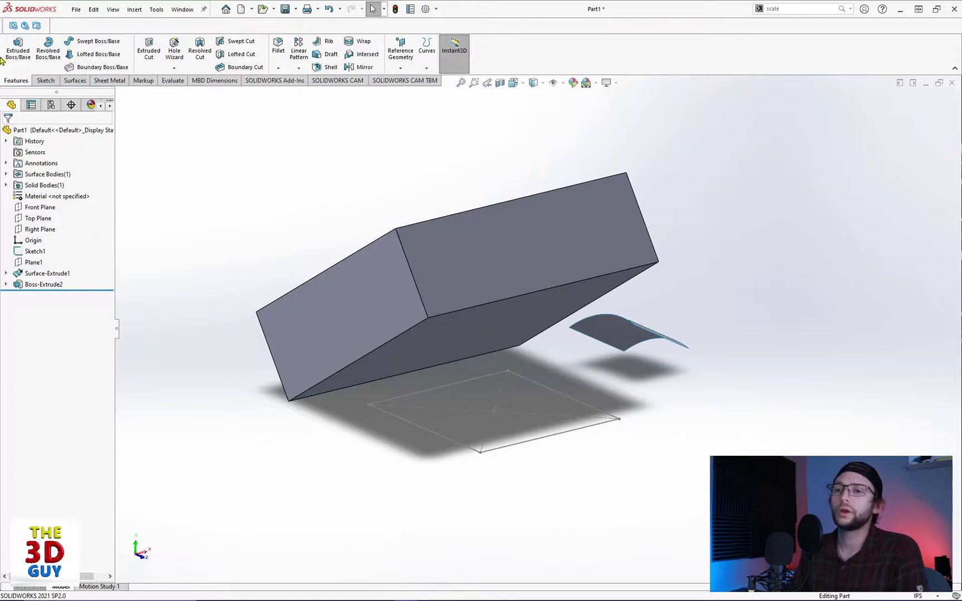
Start a 0.65 in boss extrusion of the square sketch, using the tilted block's underside face as the start surface.
{"action": "left_click", "coordinate": [18, 49]}
{"action": "left_click", "coordinate": [453, 448]}
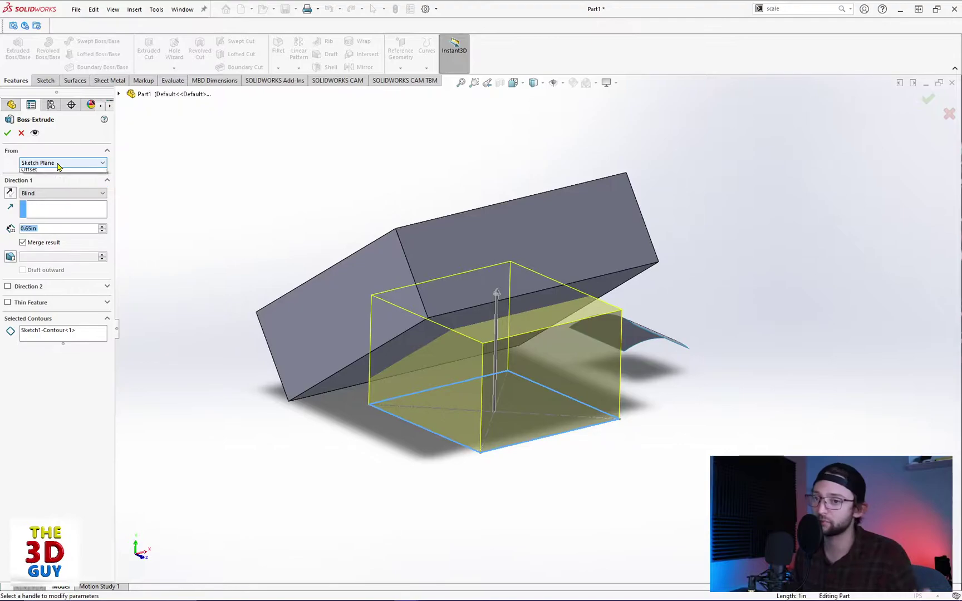
{"action": "left_click", "coordinate": [55, 165]}
{"action": "left_click", "coordinate": [65, 180]}
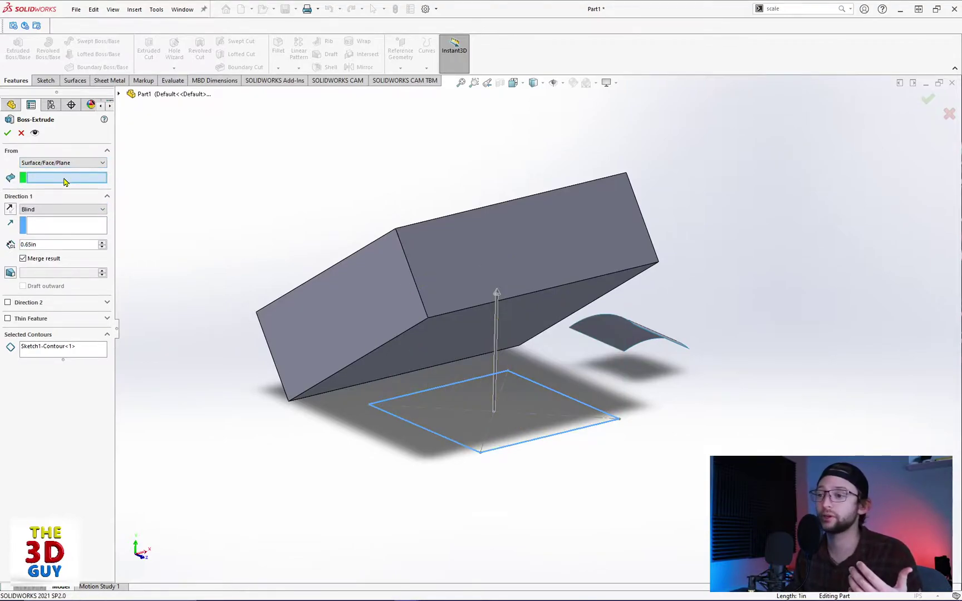
{"action": "left_click", "coordinate": [461, 336]}
{"action": "key", "text": "ctrl+1"}
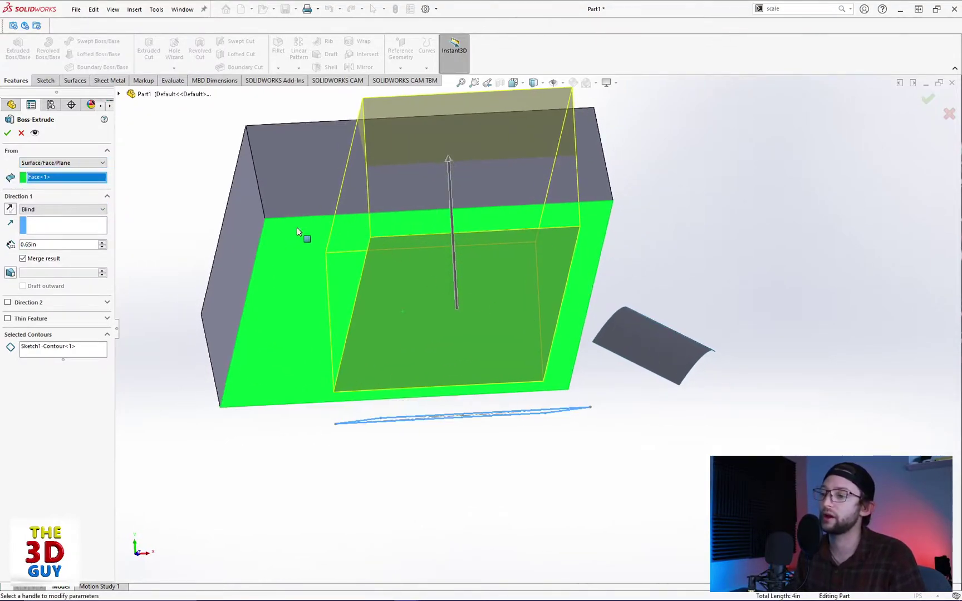
{"action": "middle_click_drag", "start_coordinate": [419, 401], "coordinate": [459, 409]}
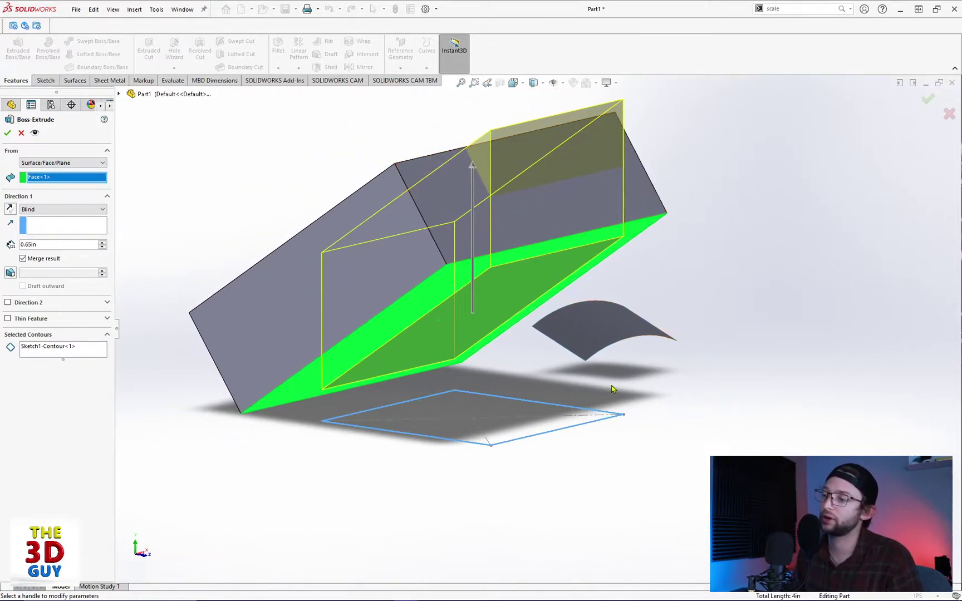
{"action": "middle_click_drag", "start_coordinate": [555, 311], "coordinate": [451, 262]}
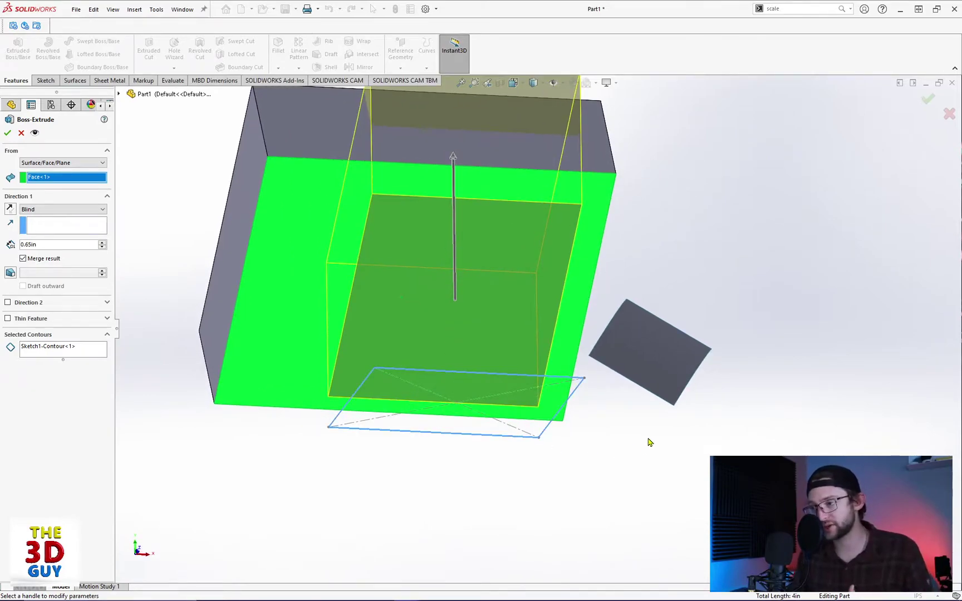
{"action": "middle_click_drag", "start_coordinate": [672, 360], "coordinate": [250, 303]}
Clear the start face and make the extrusion start from the front corner vertex of the tilted block's underside.
{"action": "left_click", "coordinate": [311, 384]}
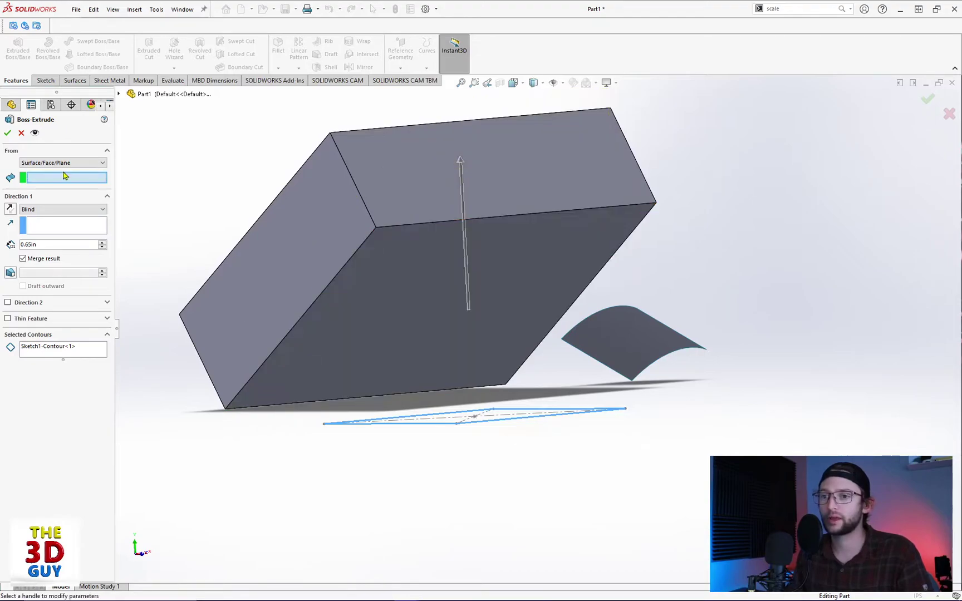
{"action": "left_click", "coordinate": [68, 163]}
{"action": "left_click", "coordinate": [72, 182]}
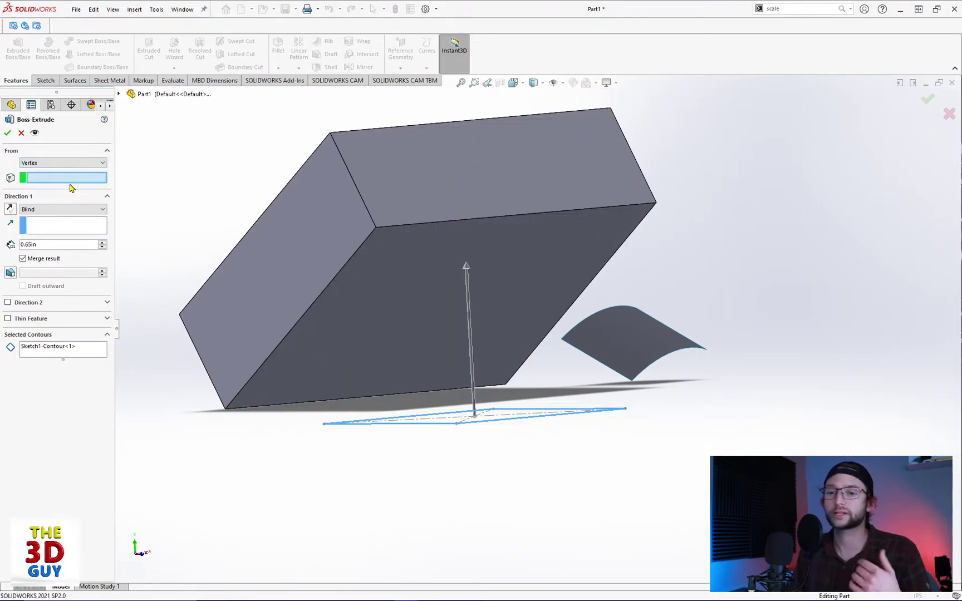
{"action": "left_click", "coordinate": [376, 226]}
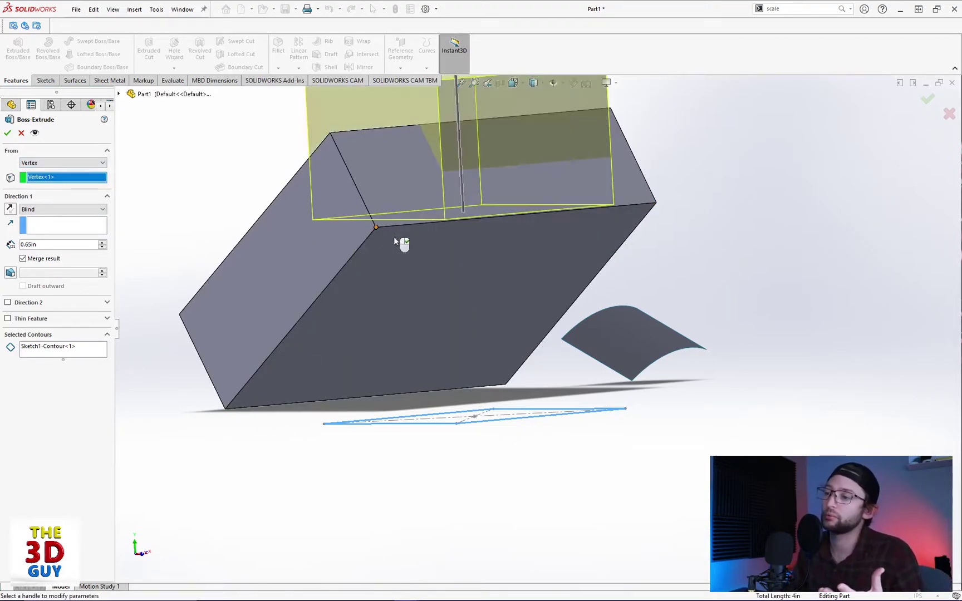
{"action": "middle_click_drag", "start_coordinate": [422, 253], "coordinate": [517, 304]}
{"action": "scroll", "coordinate": [532, 337], "scroll_direction": "up", "scroll_amount": 3}
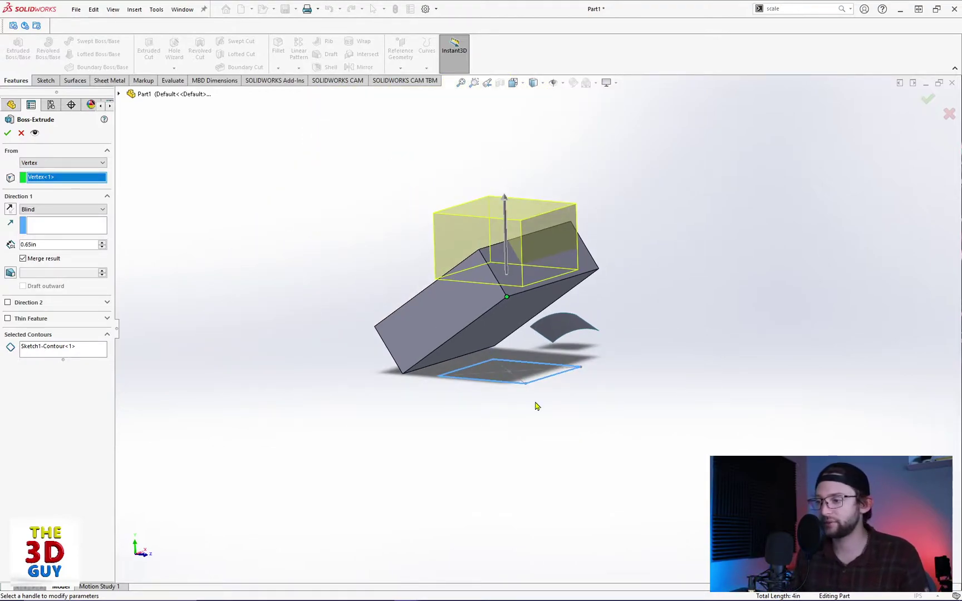
Clear the start vertex and start the extrusion at a 0.40 in offset from the sketch plane.
{"action": "mouse_move", "coordinate": [536, 406]}
{"action": "middle_mouse_down"}
{"action": "mouse_move", "coordinate": [546, 389]}
{"action": "mouse_move", "coordinate": [571, 382]}
{"action": "mouse_move", "coordinate": [575, 365]}
{"action": "mouse_move", "coordinate": [577, 374]}
{"action": "mouse_move", "coordinate": [523, 401]}
{"action": "middle_mouse_up"}
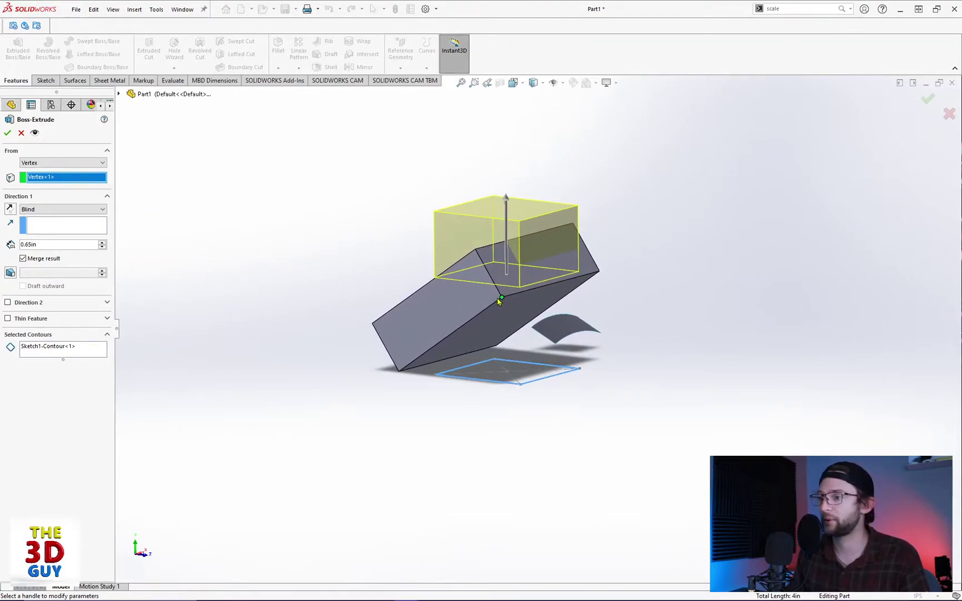
{"action": "left_click", "coordinate": [501, 298]}
{"action": "left_click", "coordinate": [79, 163]}
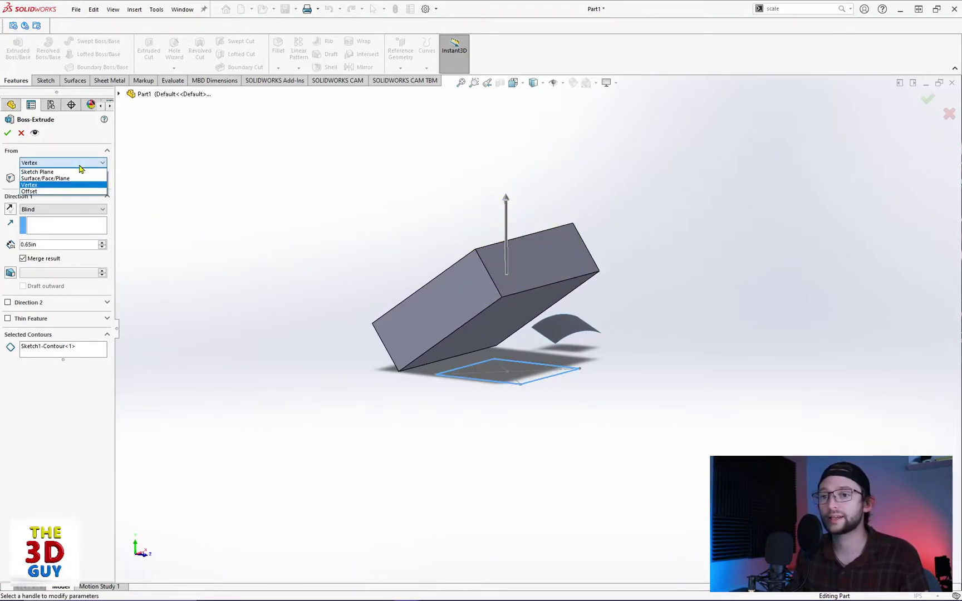
{"action": "left_click", "coordinate": [75, 191]}
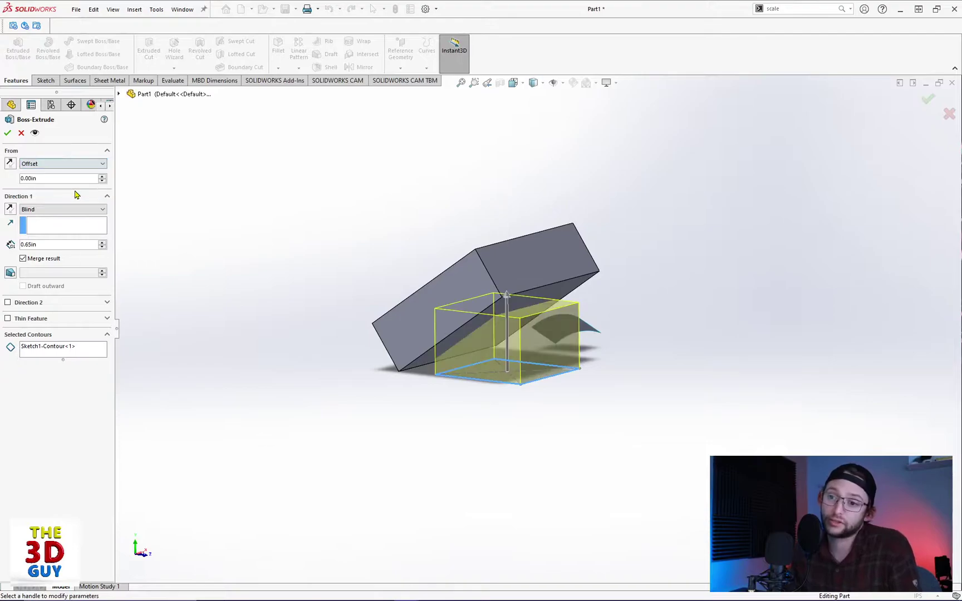
{"action": "left_click", "coordinate": [102, 180]}
{"action": "left_click", "coordinate": [103, 180]}
{"action": "left_click", "coordinate": [102, 180]}
{"action": "left_click", "coordinate": [102, 180]}
{"action": "middle_click_drag", "start_coordinate": [178, 273], "coordinate": [232, 293]}
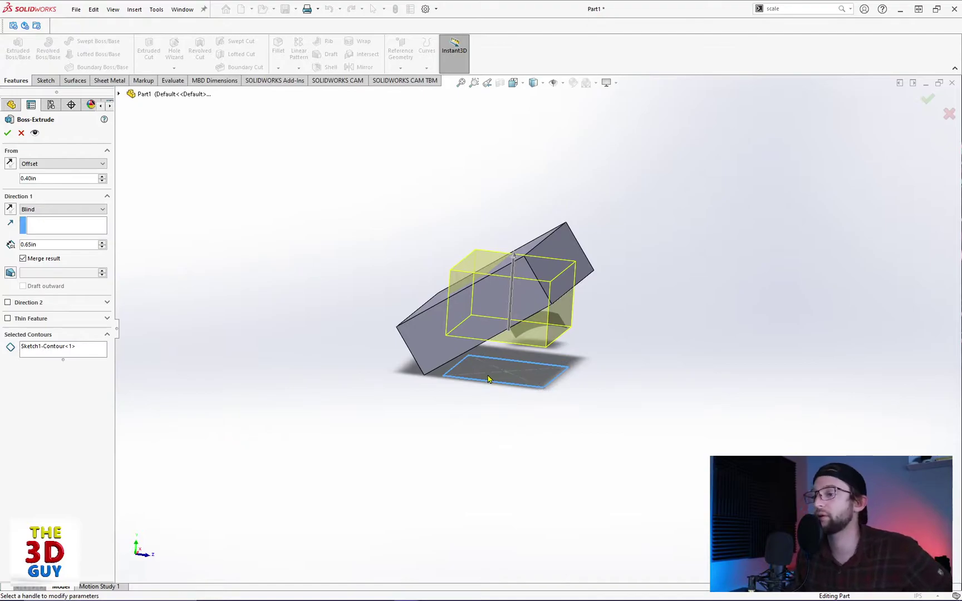
Flip the start offset direction back and forth, and return the extrusion start to the sketch plane.
{"action": "left_click", "coordinate": [12, 166]}
{"action": "left_click", "coordinate": [12, 166]}
{"action": "left_click", "coordinate": [12, 166]}
{"action": "left_click", "coordinate": [13, 166]}
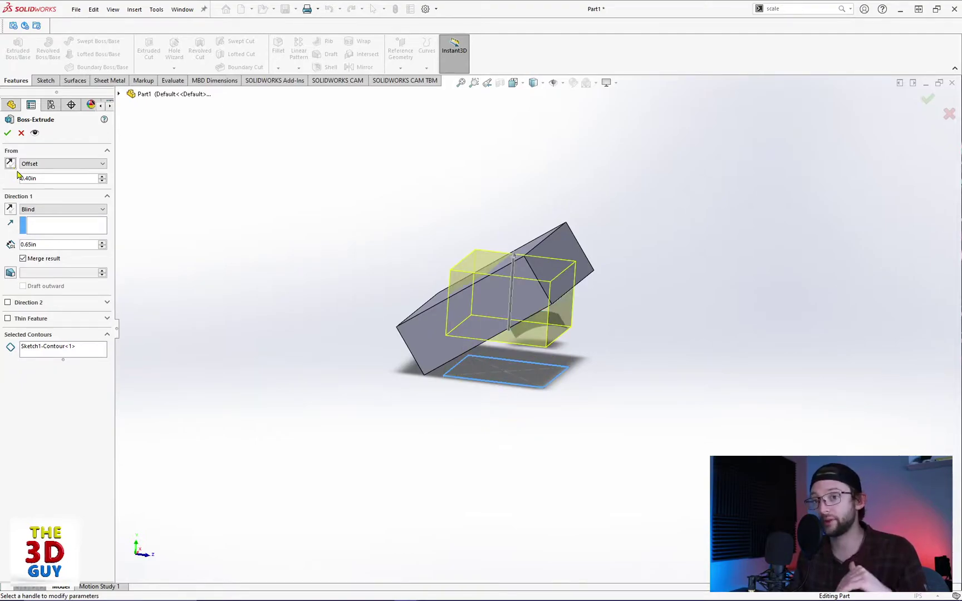
{"action": "left_click", "coordinate": [102, 163]}
{"action": "left_click", "coordinate": [55, 170]}
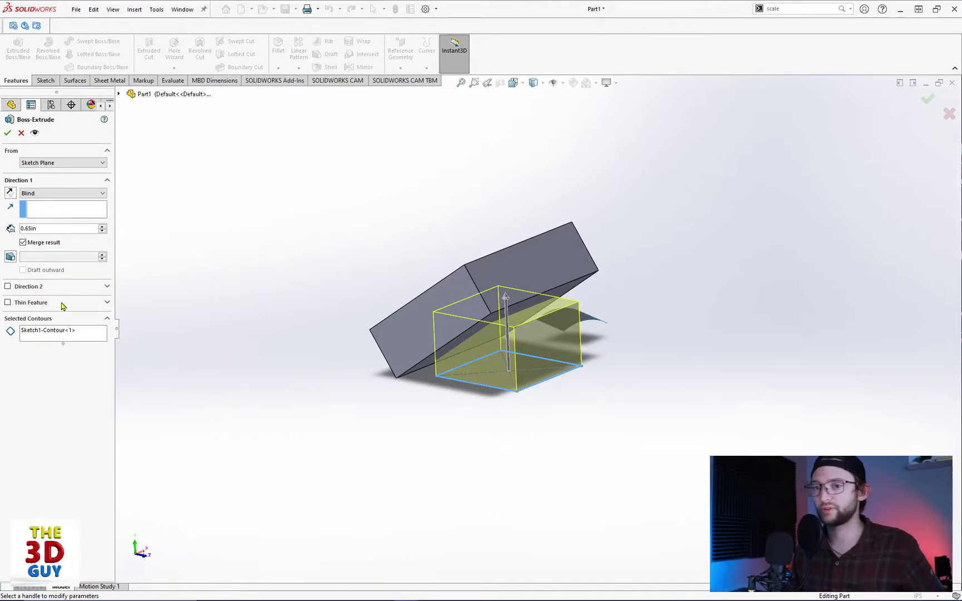
Set the Direction 1 end condition to Through All.
{"action": "left_click", "coordinate": [36, 194]}
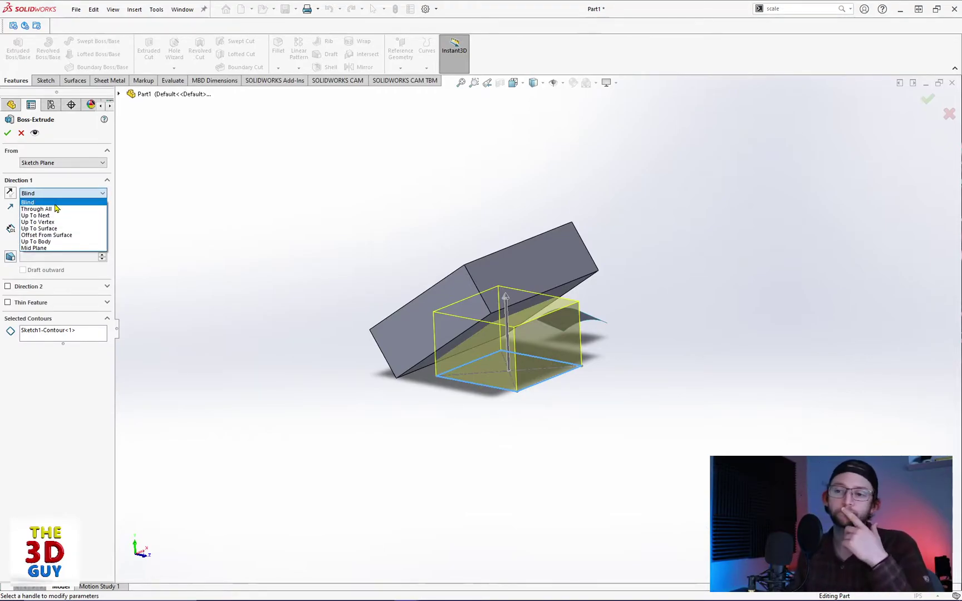
{"action": "left_click", "coordinate": [55, 210]}
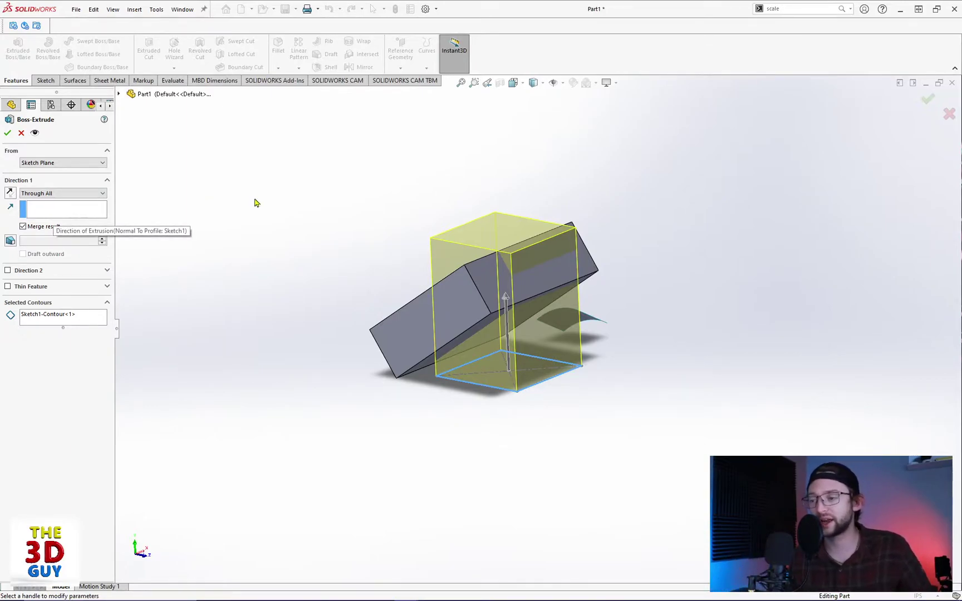
{"action": "middle_click_drag", "start_coordinate": [482, 410], "coordinate": [480, 352]}
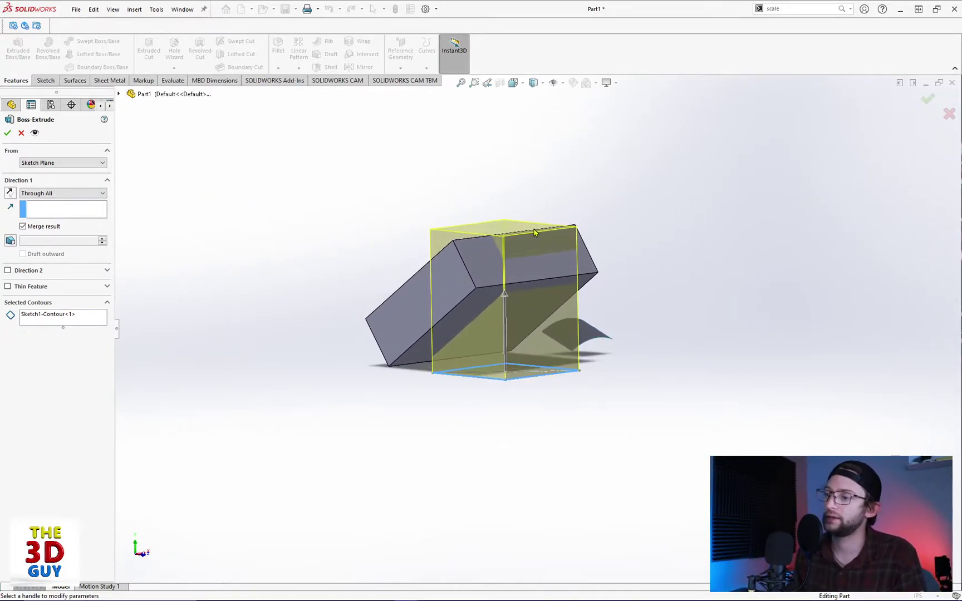
Try the tilted block's underside face as the extrusion direction reference and remove it again.
{"action": "left_click", "coordinate": [33, 214]}
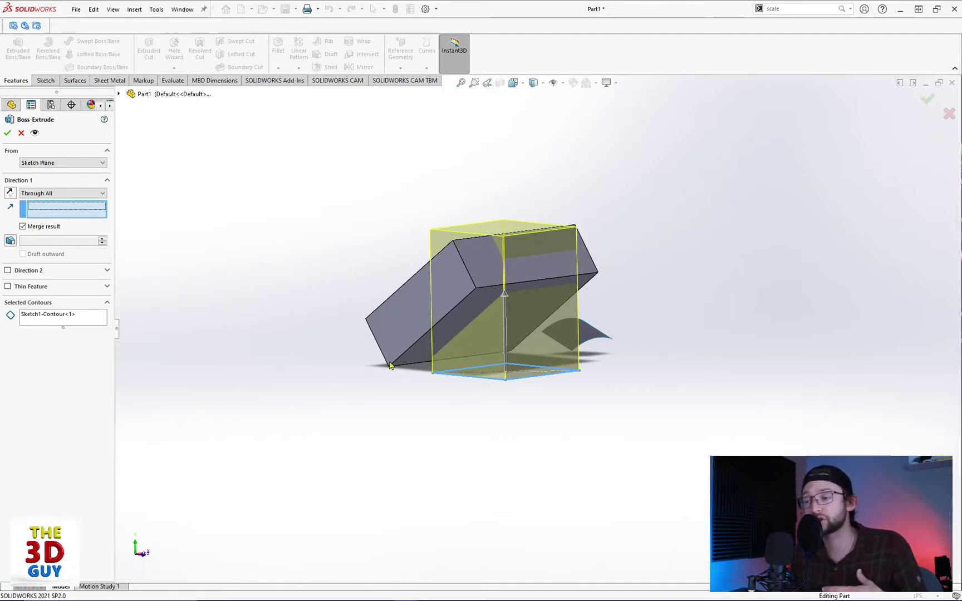
{"action": "left_click", "coordinate": [457, 333]}
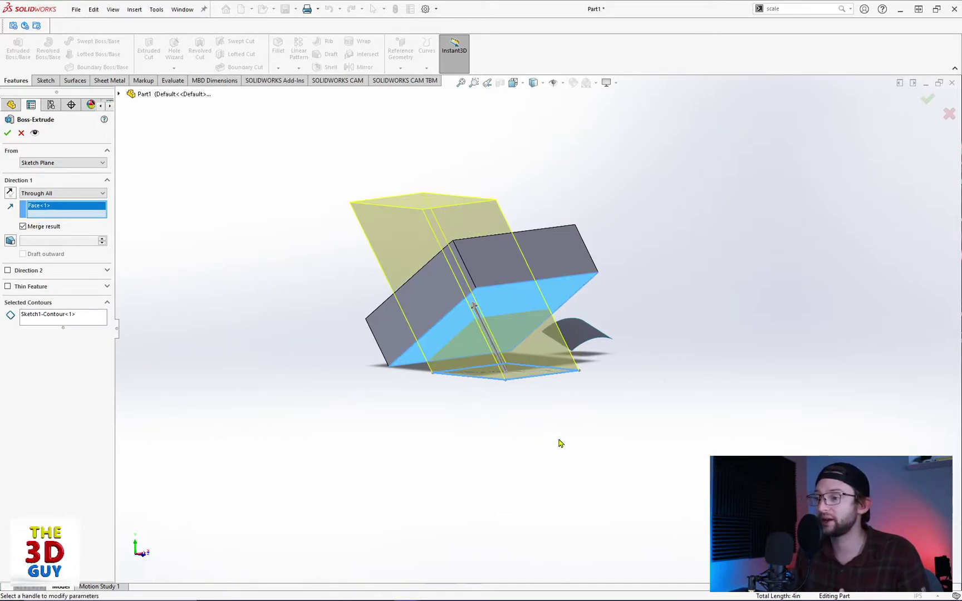
{"action": "middle_click_drag", "start_coordinate": [558, 438], "coordinate": [621, 422]}
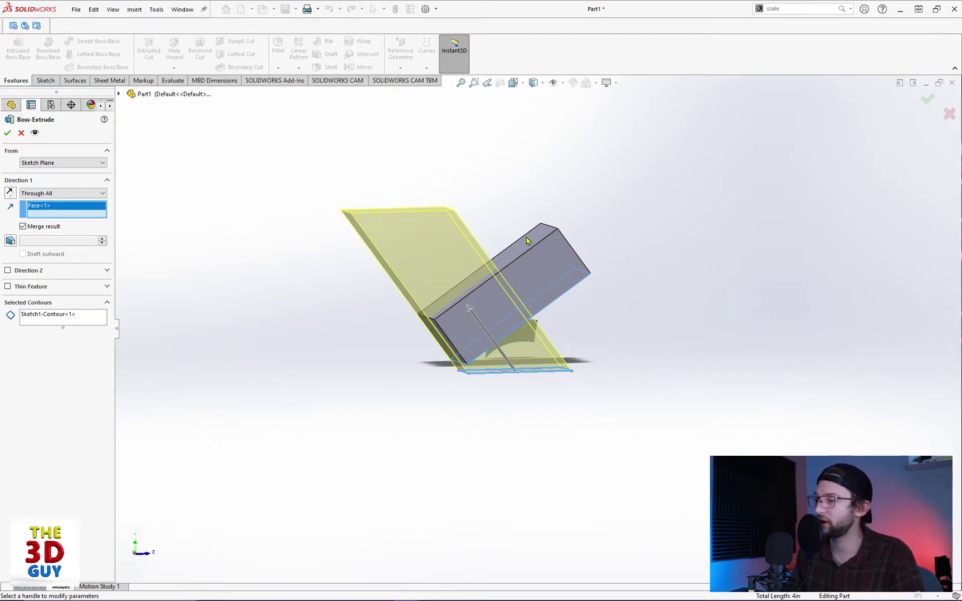
{"action": "middle_click_drag", "start_coordinate": [537, 241], "coordinate": [556, 234]}
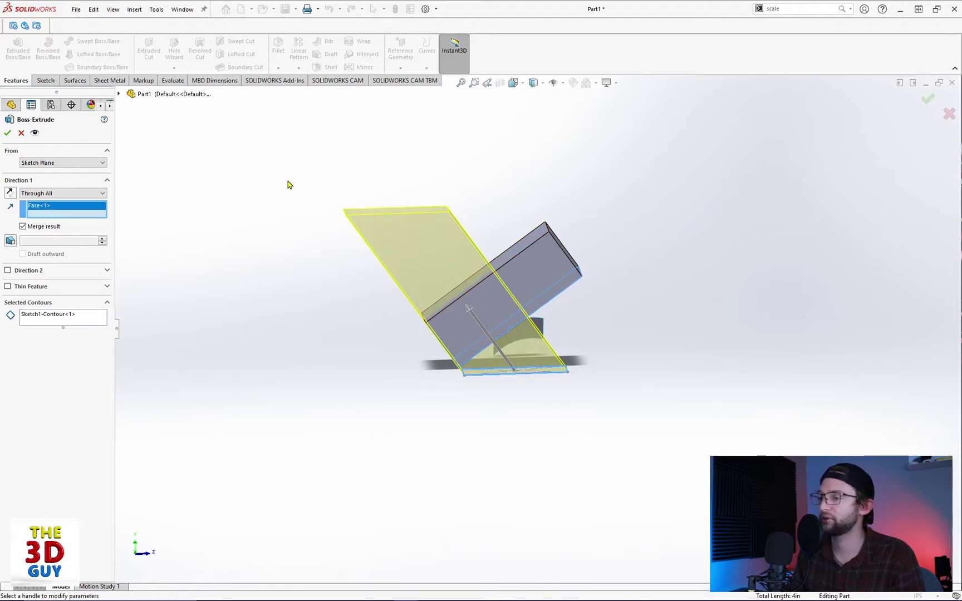
{"action": "middle_click_drag", "start_coordinate": [352, 262], "coordinate": [545, 324]}
{"action": "left_click", "coordinate": [526, 295]}
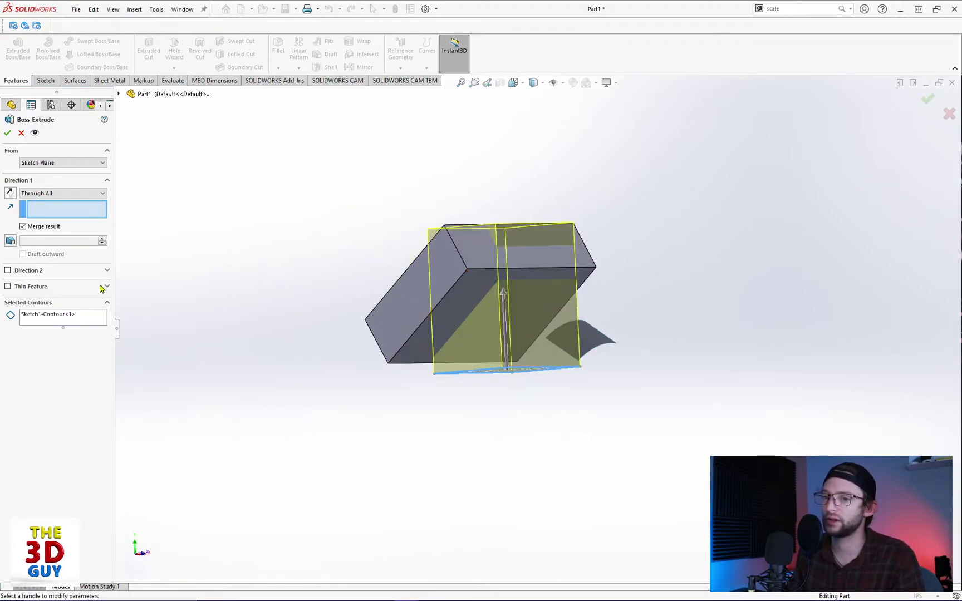
Set the end condition to Up To Next and inspect how the extrusion meets the tilted block's underside.
{"action": "left_click", "coordinate": [58, 196]}
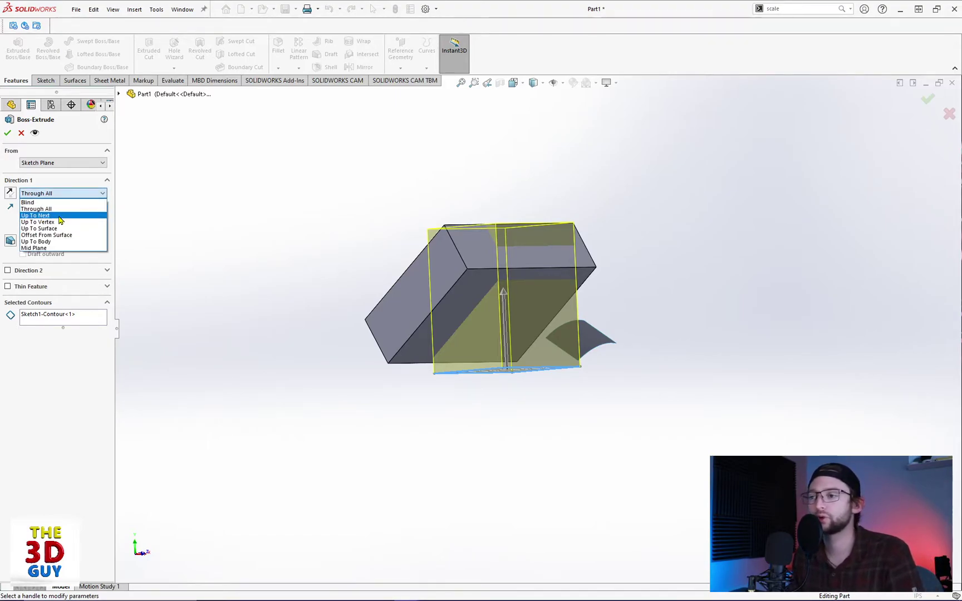
{"action": "left_click", "coordinate": [39, 215]}
{"action": "middle_click_drag", "start_coordinate": [461, 339], "coordinate": [441, 277]}
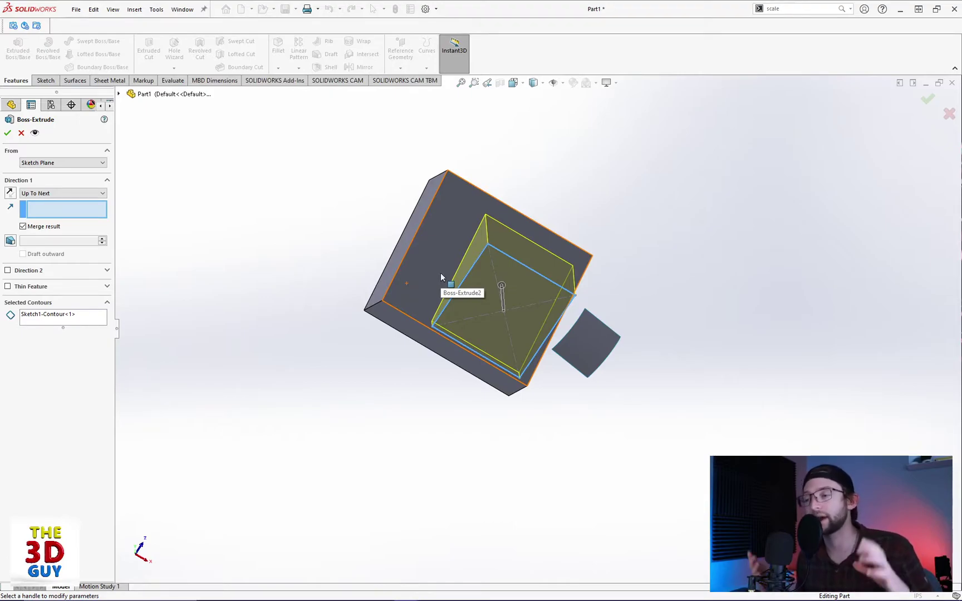
{"action": "middle_click_drag", "start_coordinate": [441, 275], "coordinate": [438, 281]}
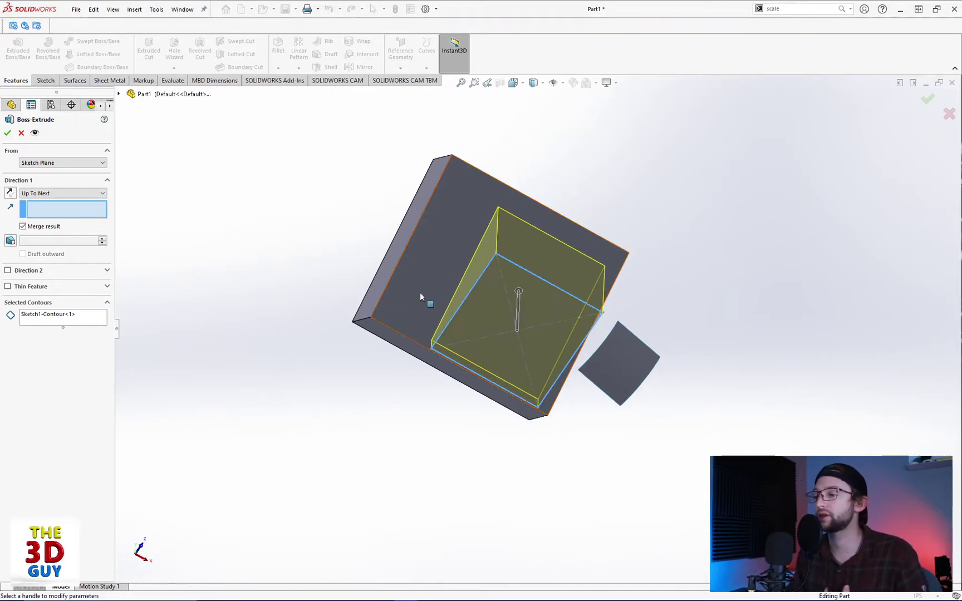
{"action": "middle_click_drag", "start_coordinate": [364, 373], "coordinate": [341, 460]}
{"action": "scroll", "coordinate": [341, 460], "scroll_direction": "up", "scroll_amount": 2}
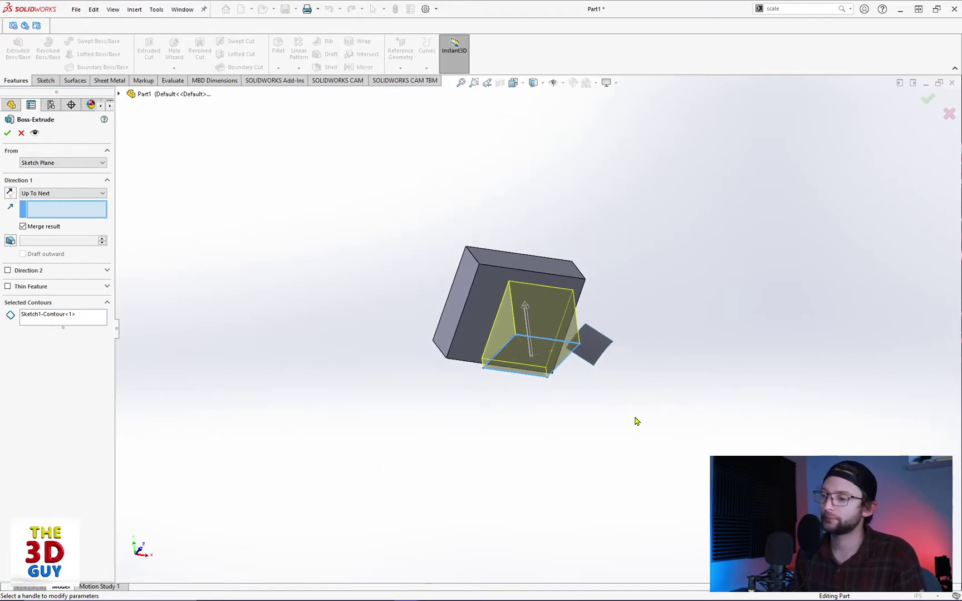
{"action": "scroll", "coordinate": [640, 419], "scroll_direction": "down", "scroll_amount": 2}
Set the end condition to Up To Vertex, trying the tilted block's front underside corner and a corner of the curved surface.
{"action": "left_click", "coordinate": [64, 195]}
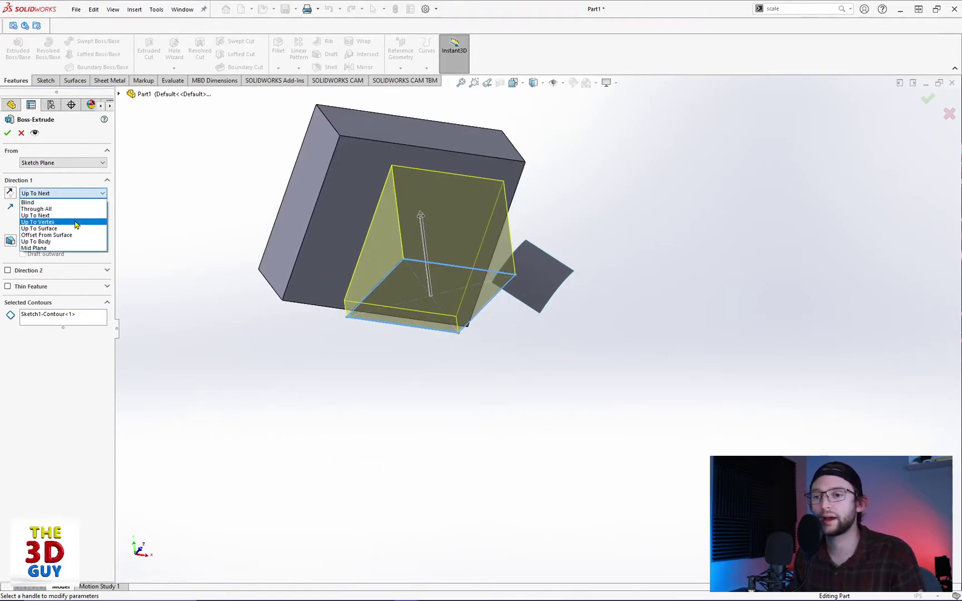
{"action": "left_click", "coordinate": [76, 223]}
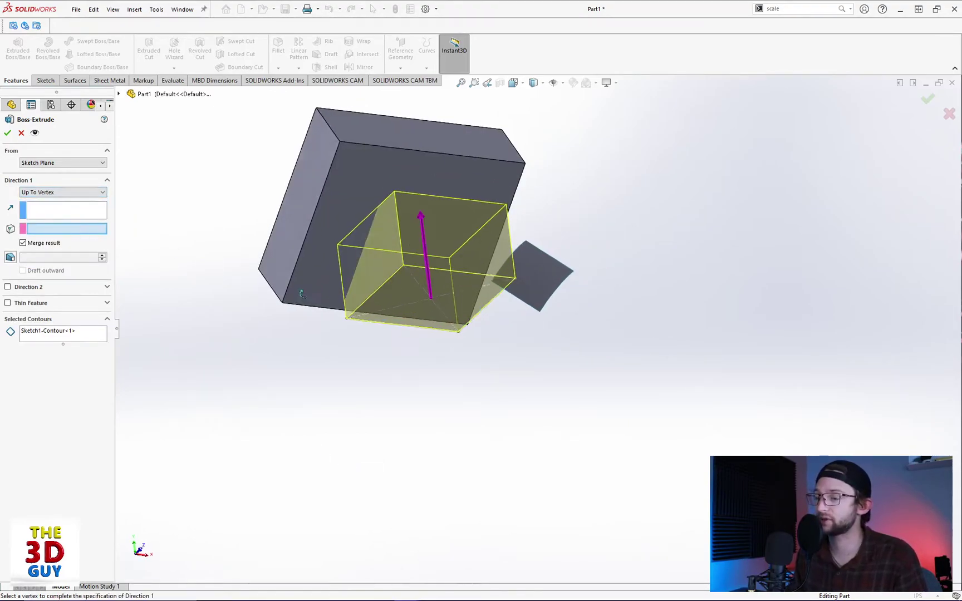
{"action": "middle_click_drag", "start_coordinate": [311, 390], "coordinate": [333, 354]}
{"action": "left_click", "coordinate": [391, 199]}
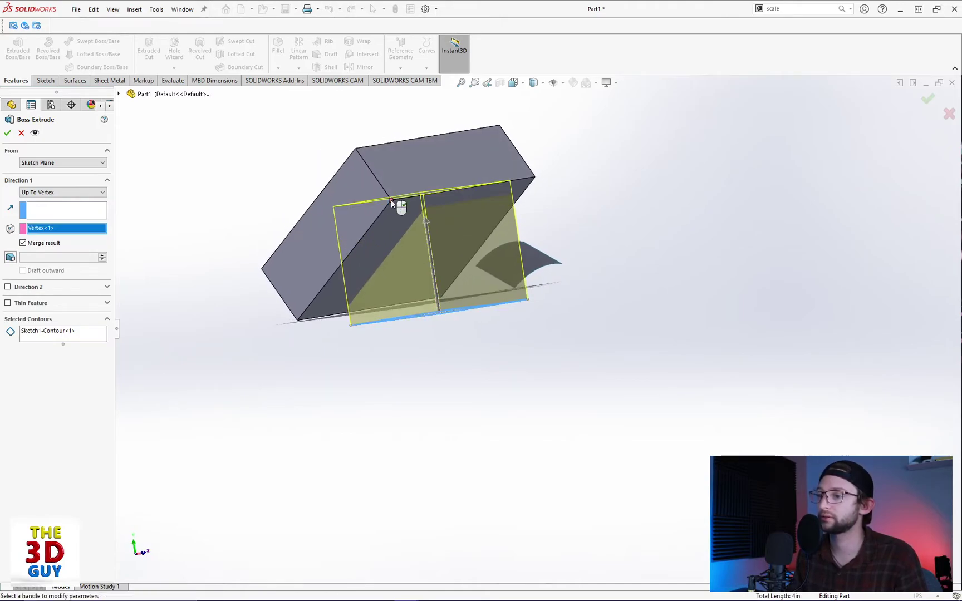
{"action": "left_click", "coordinate": [391, 199]}
{"action": "left_click", "coordinate": [523, 243]}
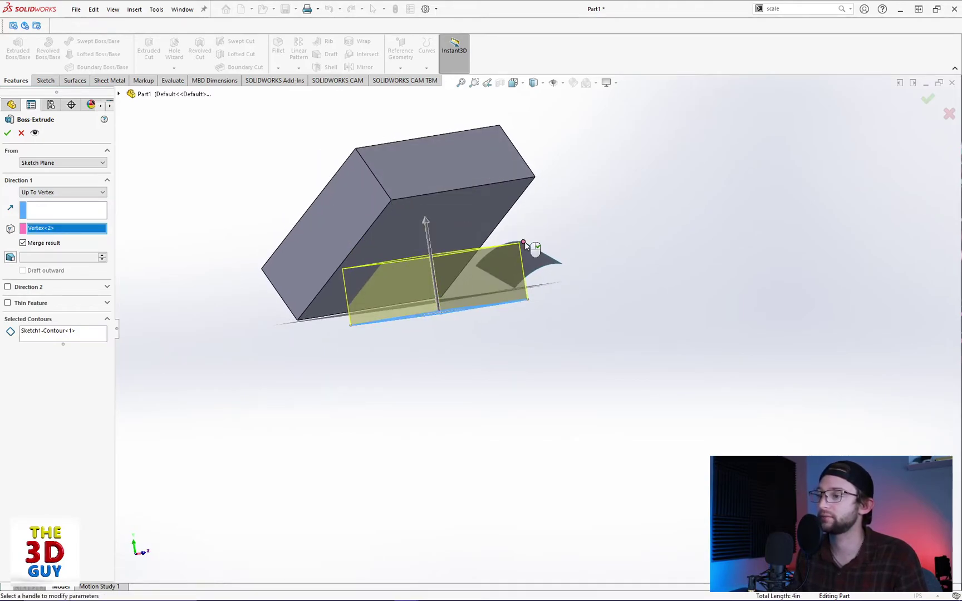
{"action": "middle_click_drag", "start_coordinate": [549, 305], "coordinate": [516, 347]}
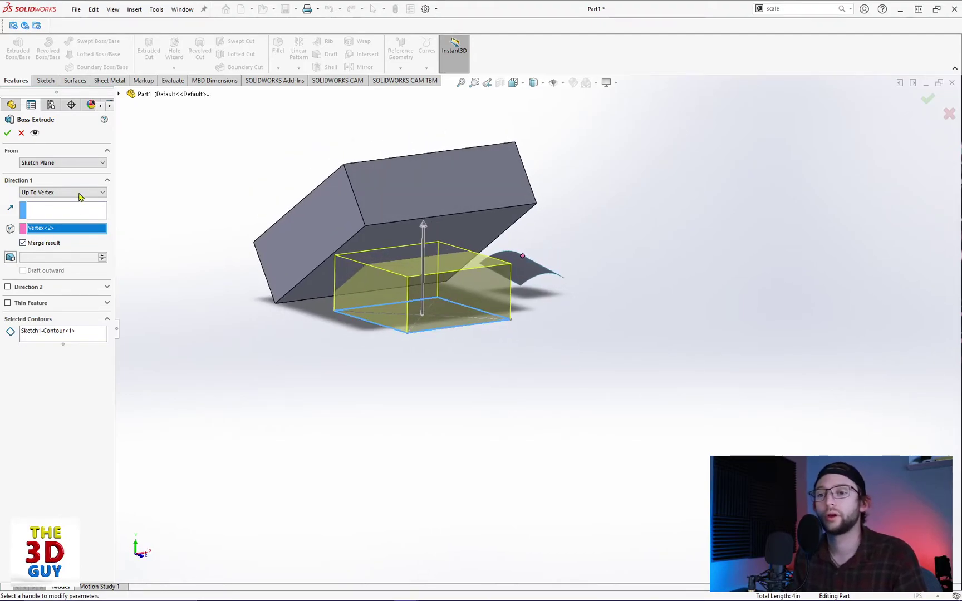
Set the end condition to Up To Surface, trying the tilted block's underside face and its upper face as the end.
{"action": "left_click", "coordinate": [79, 194]}
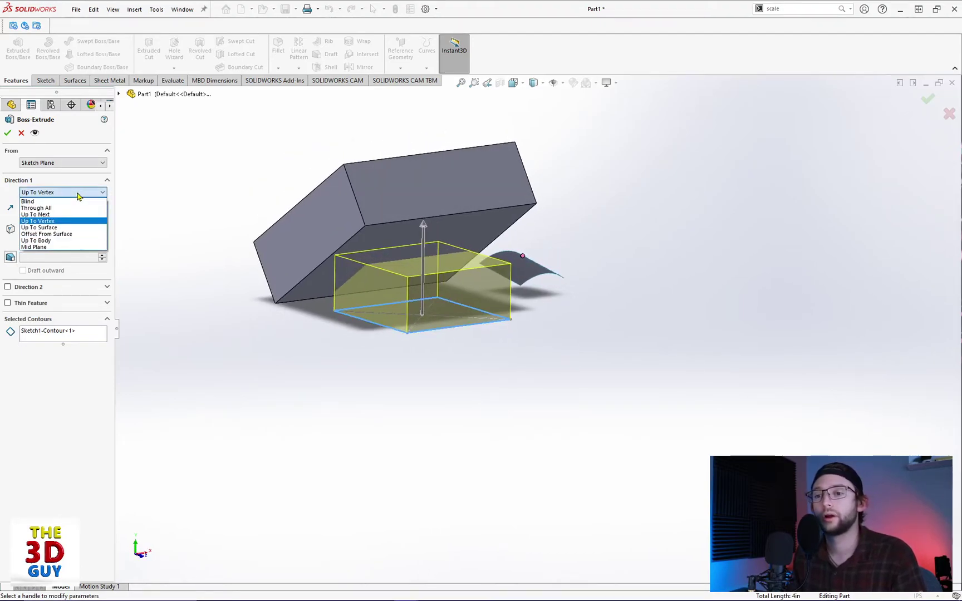
{"action": "left_click", "coordinate": [67, 229]}
{"action": "left_click", "coordinate": [387, 257]}
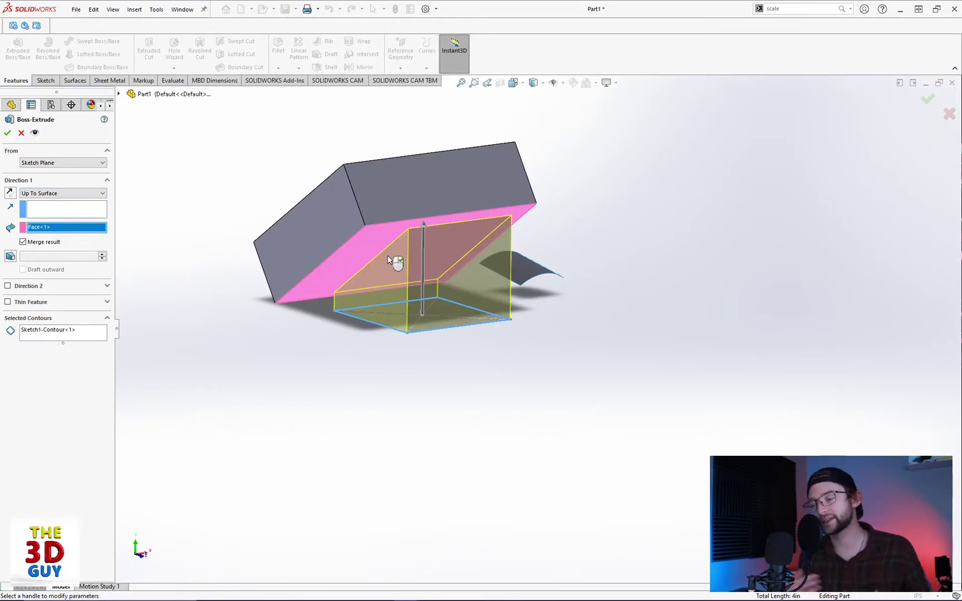
{"action": "left_click", "coordinate": [370, 248]}
{"action": "middle_click_drag", "start_coordinate": [369, 243], "coordinate": [408, 200]}
{"action": "left_click", "coordinate": [408, 200]}
{"action": "middle_click_drag", "start_coordinate": [547, 346], "coordinate": [504, 279]}
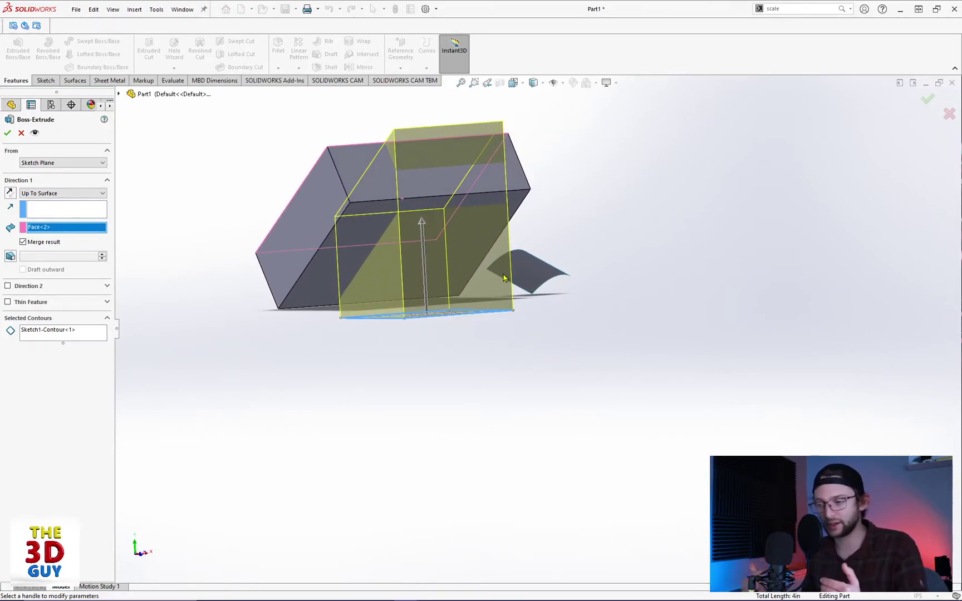
Replace the end face with the curved surface Surface-Extrude1.
{"action": "middle_click_drag", "start_coordinate": [618, 258], "coordinate": [417, 267]}
{"action": "left_click", "coordinate": [421, 265]}
{"action": "left_click", "coordinate": [421, 268]}
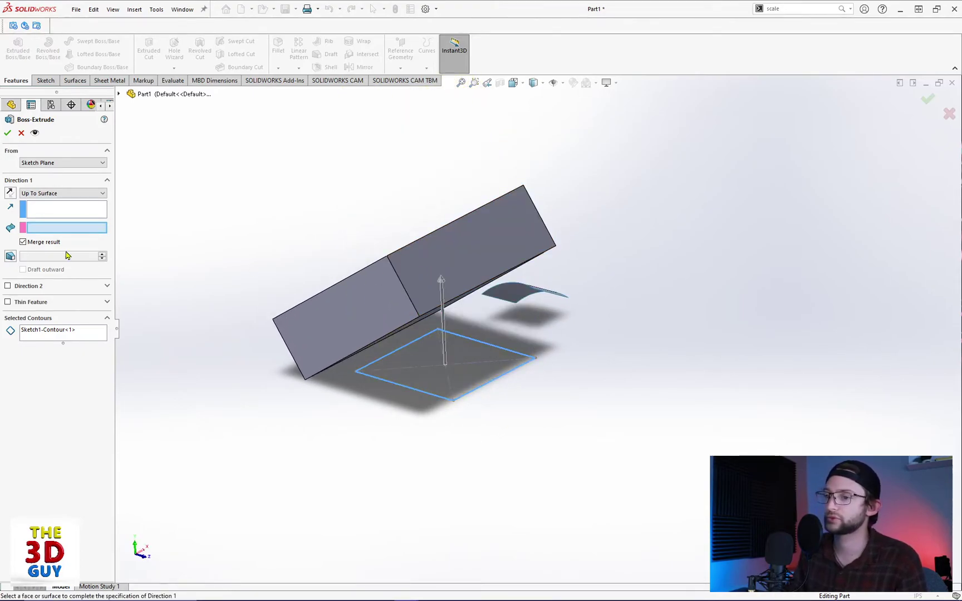
{"action": "left_click", "coordinate": [516, 300]}
{"action": "mouse_move", "coordinate": [569, 350]}
{"action": "middle_mouse_down"}
{"action": "mouse_move", "coordinate": [603, 319]}
{"action": "mouse_move", "coordinate": [635, 329]}
{"action": "mouse_move", "coordinate": [515, 331]}
{"action": "mouse_move", "coordinate": [535, 357]}
{"action": "mouse_move", "coordinate": [607, 369]}
{"action": "middle_mouse_up"}
Change the end condition to Offset From Surface with a 0.20 in offset and enable Translate surface.
{"action": "left_click", "coordinate": [86, 194]}
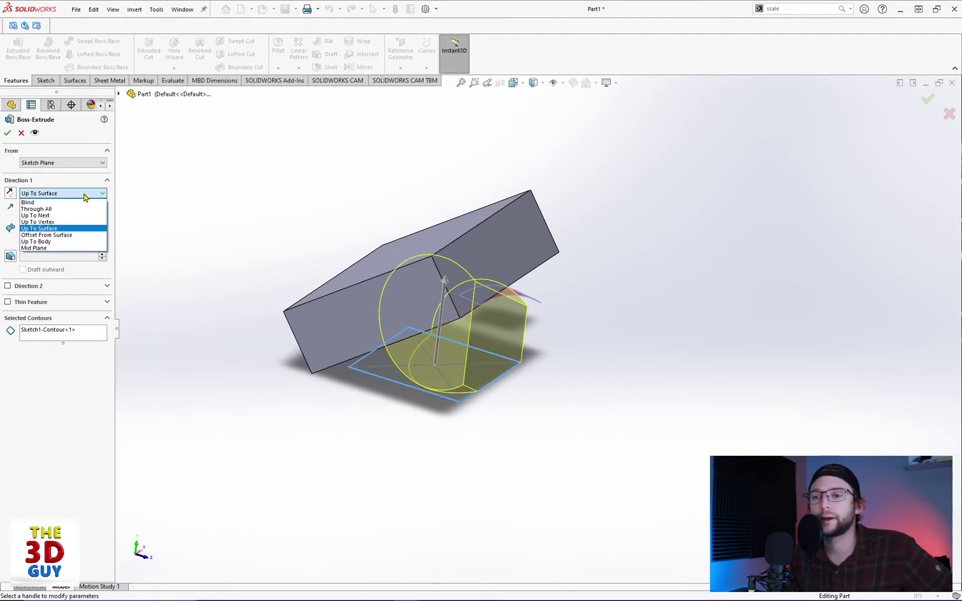
{"action": "left_click", "coordinate": [58, 238]}
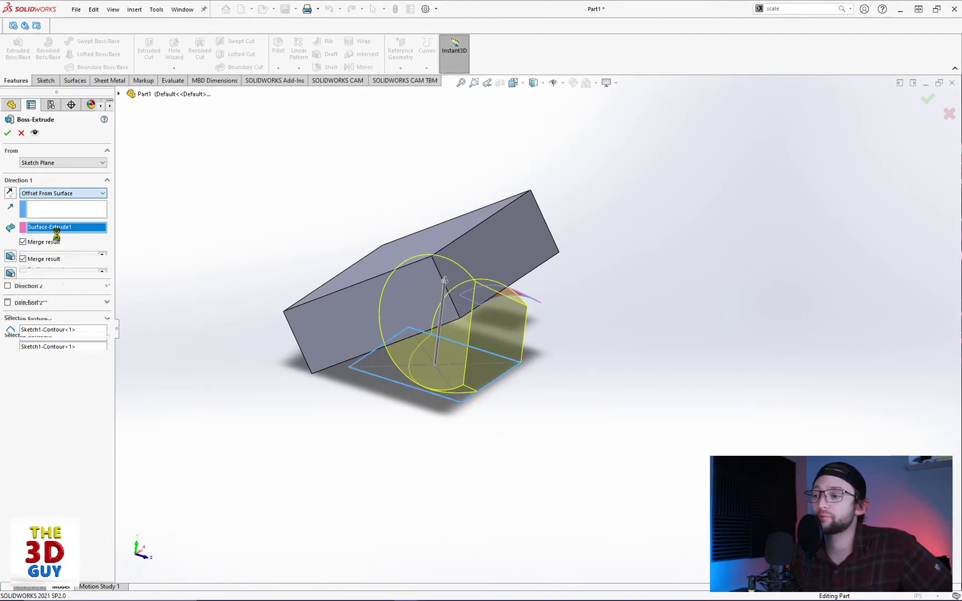
{"action": "middle_click_drag", "start_coordinate": [609, 389], "coordinate": [547, 365]}
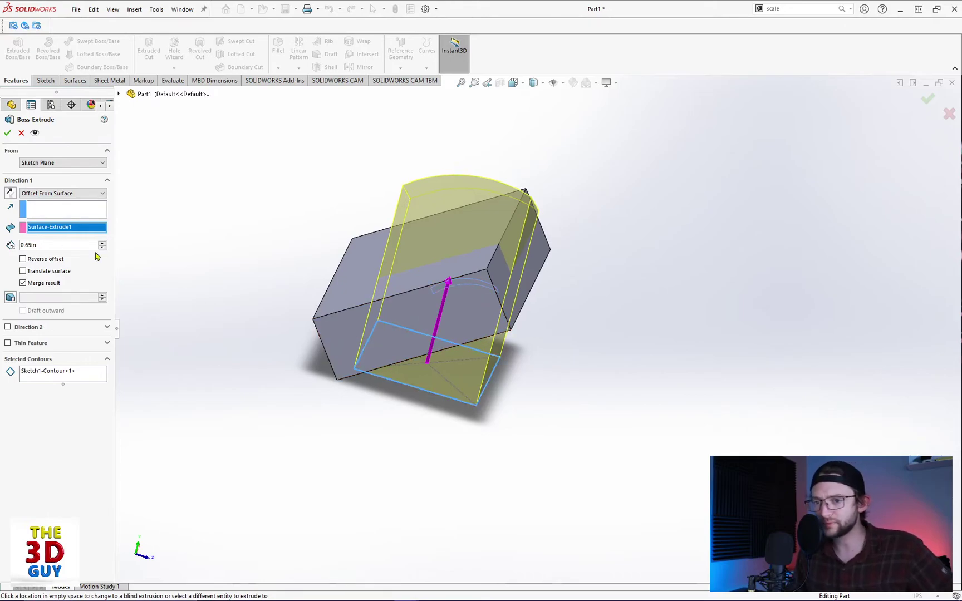
{"action": "double_click", "coordinate": [77, 244]}
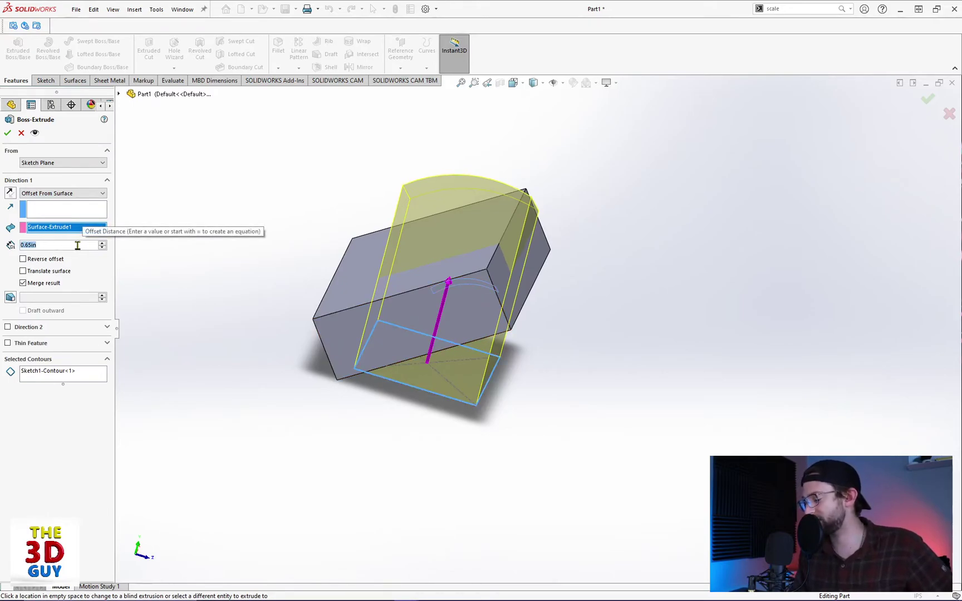
{"action": "type", "text": ".2"}
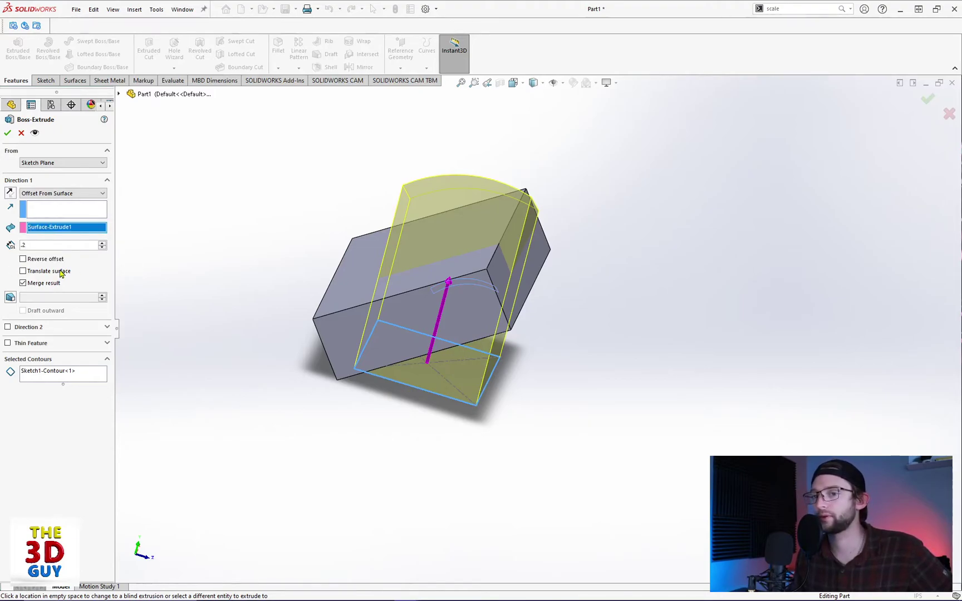
{"action": "left_click", "coordinate": [86, 273]}
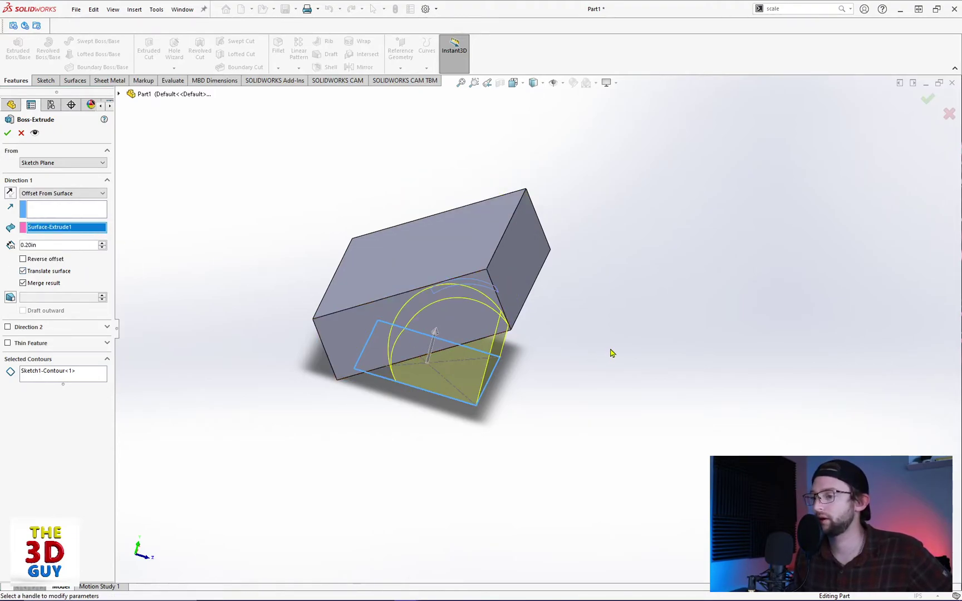
{"action": "middle_click_drag", "start_coordinate": [615, 350], "coordinate": [500, 331]}
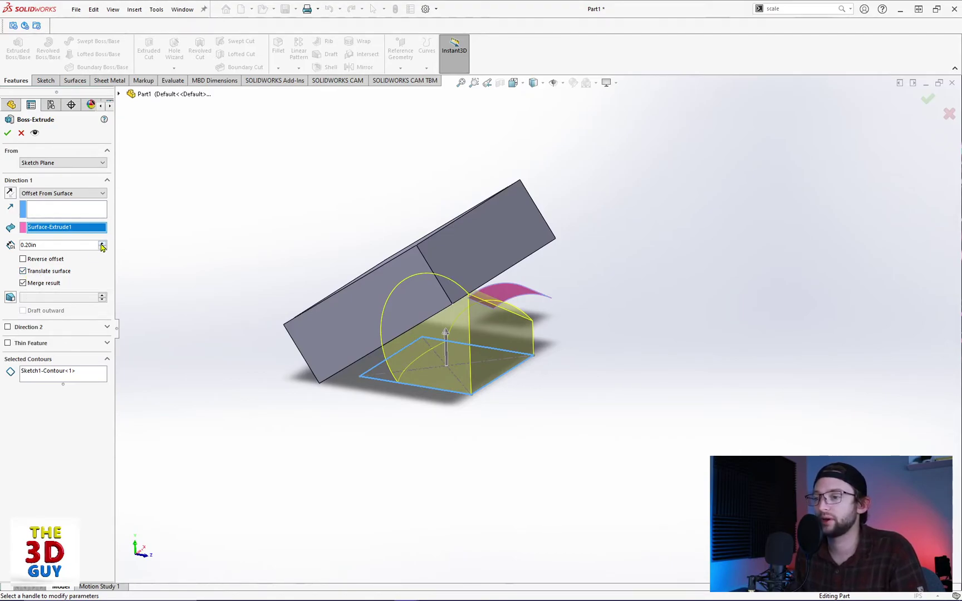
Adjust the offset distance from the curved surface to 0.30 in.
{"action": "left_click", "coordinate": [102, 245]}
{"action": "left_click", "coordinate": [102, 244]}
{"action": "double_click", "coordinate": [102, 246]}
{"action": "left_click", "coordinate": [103, 244]}
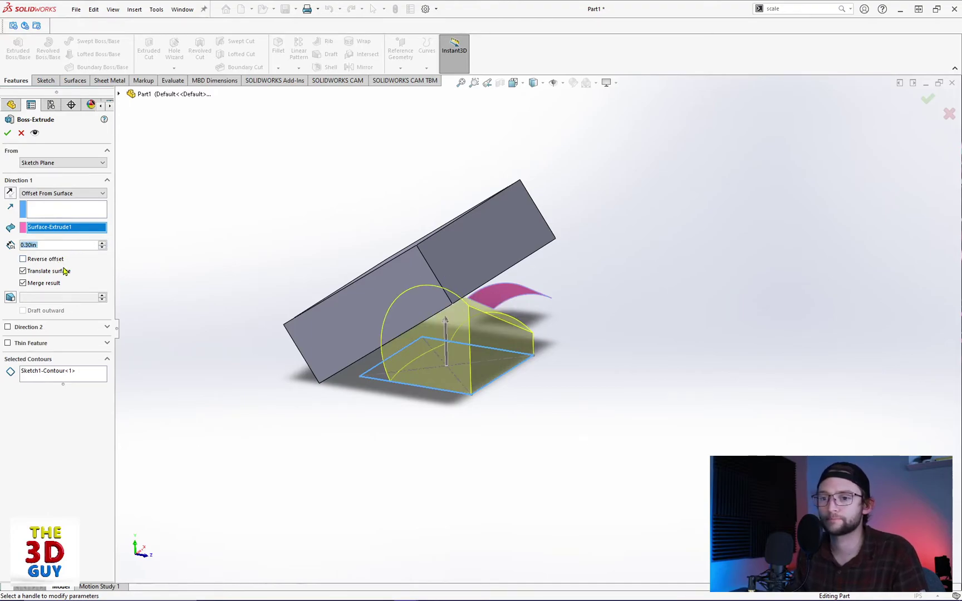
Reverse the offset from the curved surface, trying a 0.60 in distance before setting it back to 0.30 in.
{"action": "left_click", "coordinate": [23, 260]}
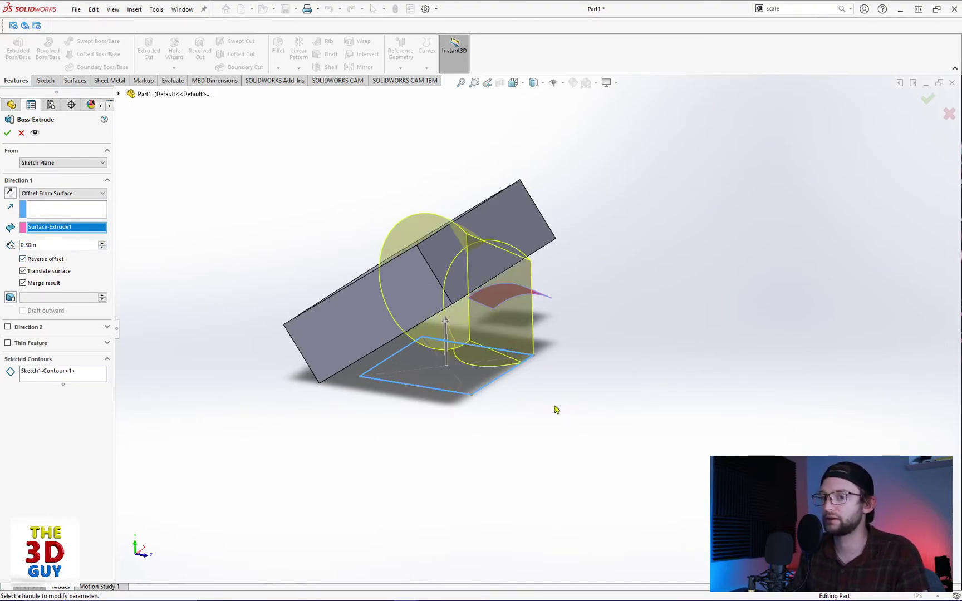
{"action": "left_click", "coordinate": [101, 244]}
{"action": "double_click", "coordinate": [102, 244]}
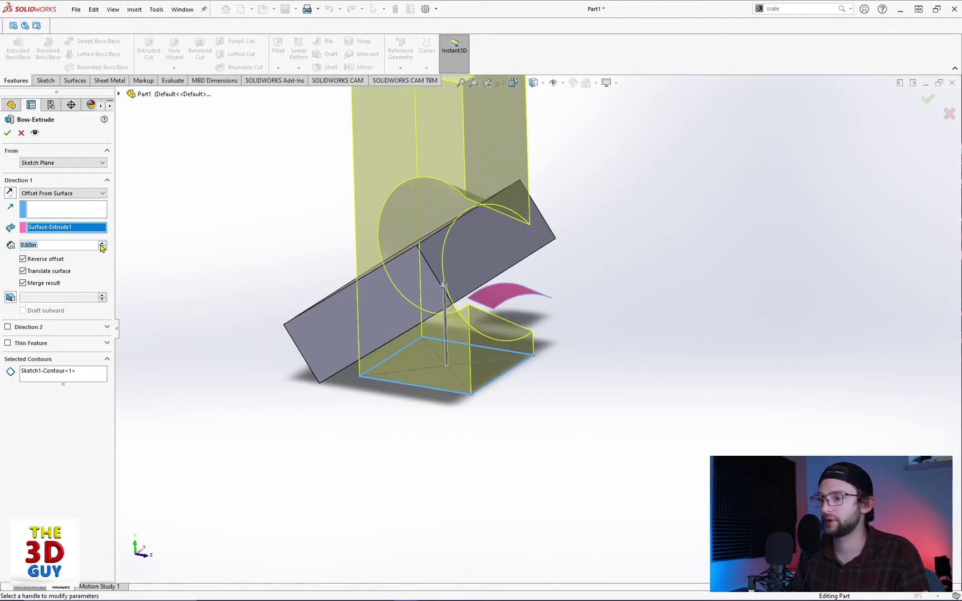
{"action": "triple_click", "coordinate": [102, 248]}
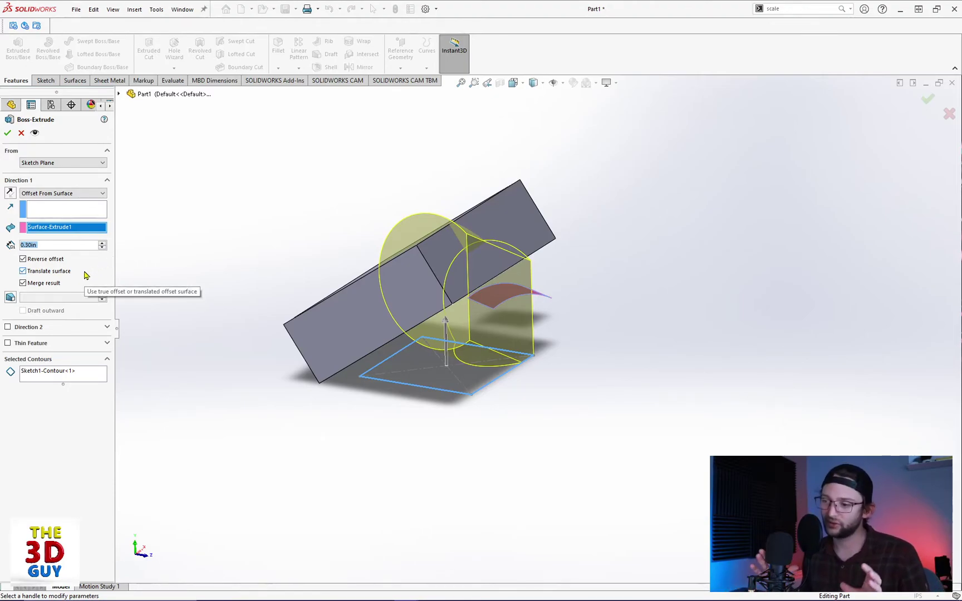
Change the Direction 1 end condition to Up To Body with the tilted block as the end body.
{"action": "left_click", "coordinate": [103, 193]}
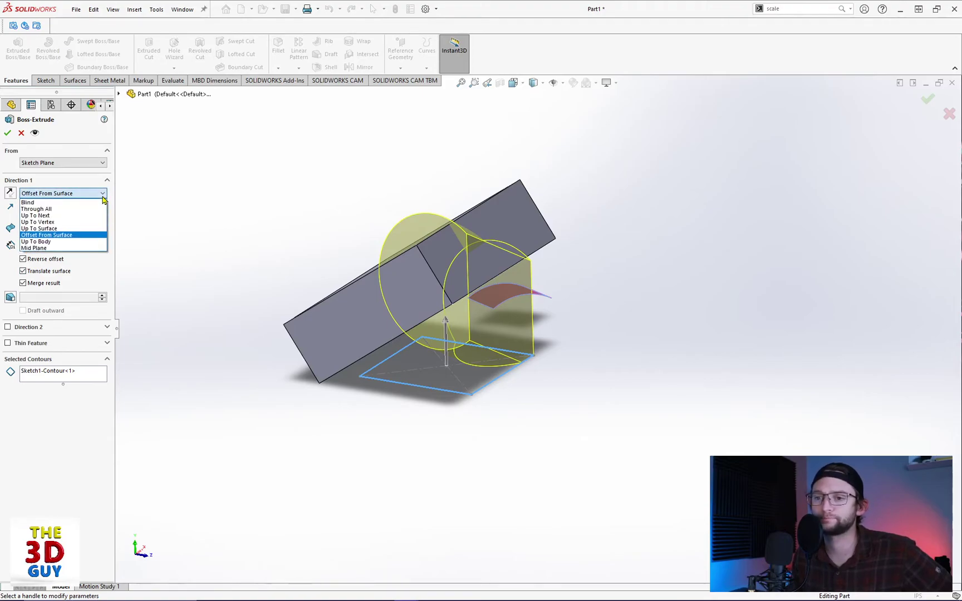
{"action": "left_click", "coordinate": [72, 243]}
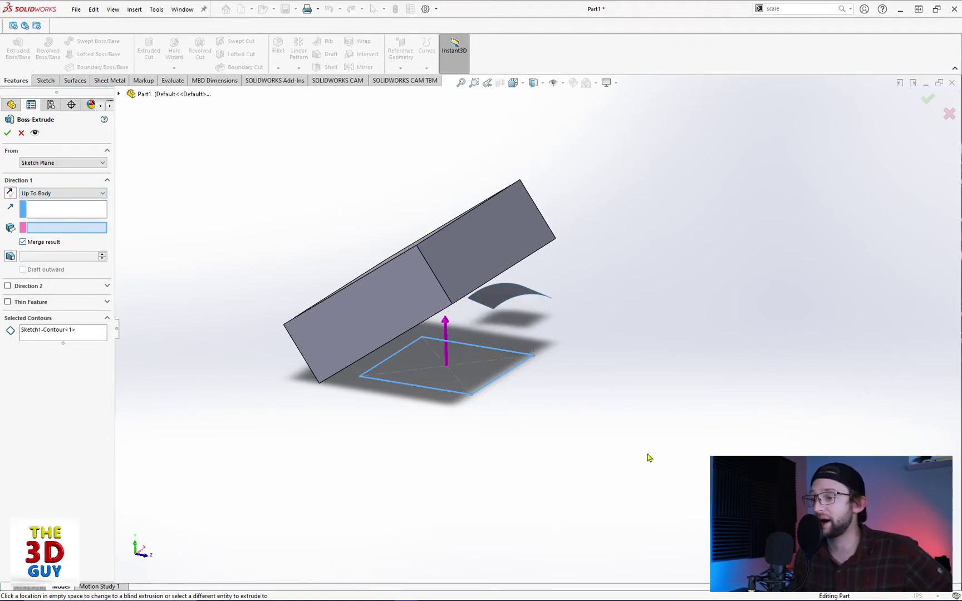
{"action": "left_click", "coordinate": [345, 308]}
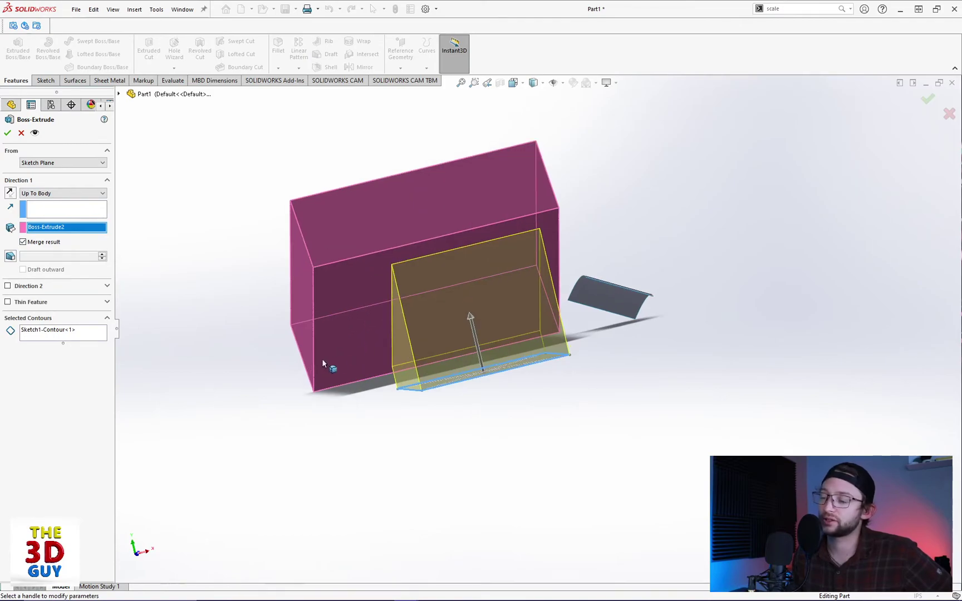
{"action": "middle_click_drag", "start_coordinate": [323, 359], "coordinate": [365, 374]}
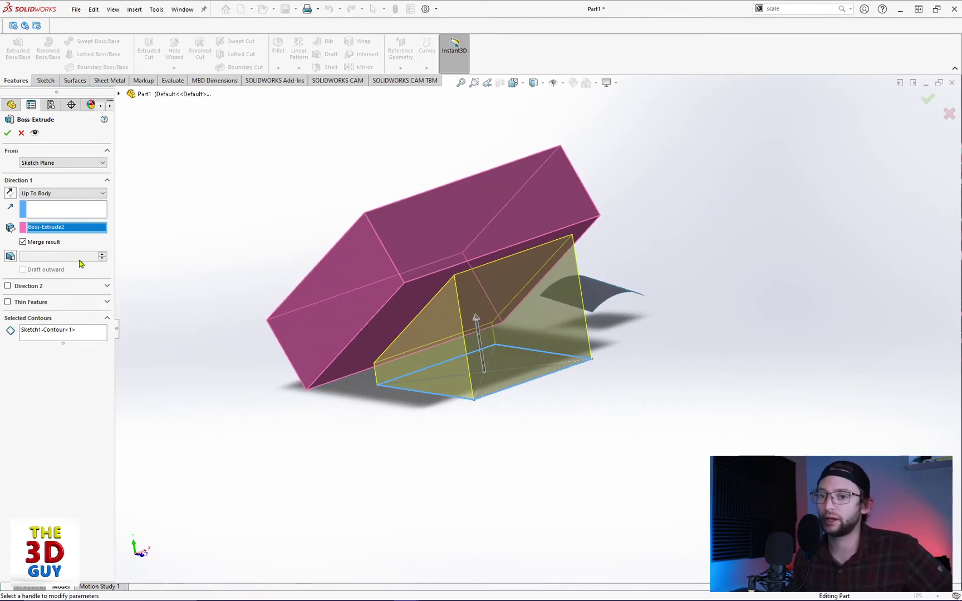
Try a Mid Plane extrusion of the square sketch with the depth set to 0.80 in.
{"action": "left_click", "coordinate": [100, 195]}
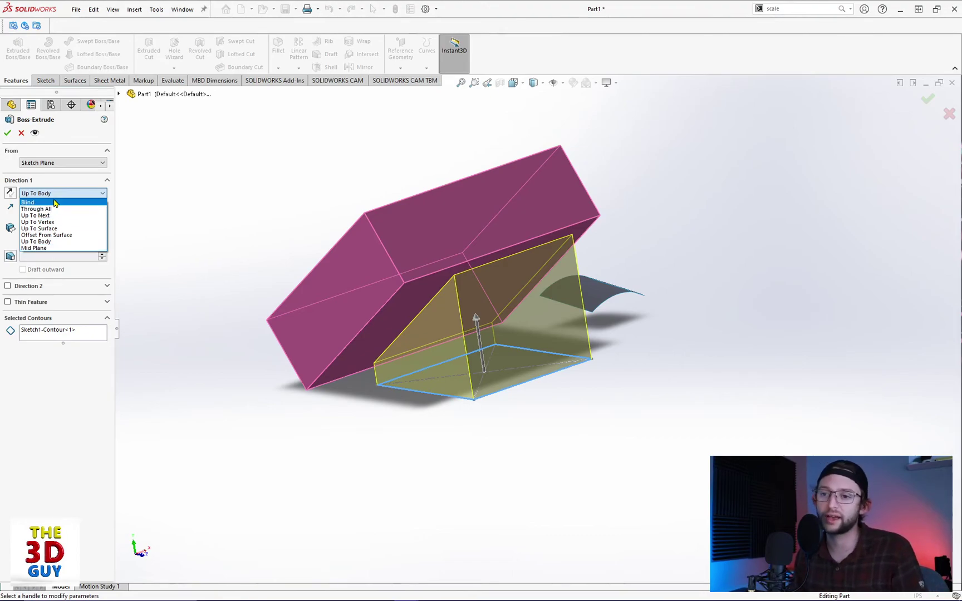
{"action": "left_click", "coordinate": [68, 249]}
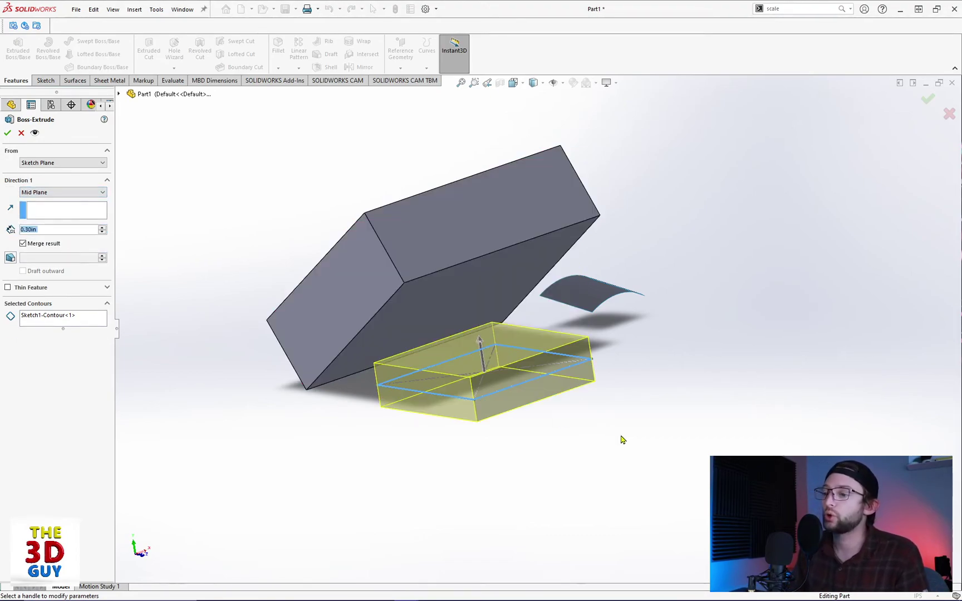
{"action": "middle_click_drag", "start_coordinate": [633, 442], "coordinate": [671, 425]}
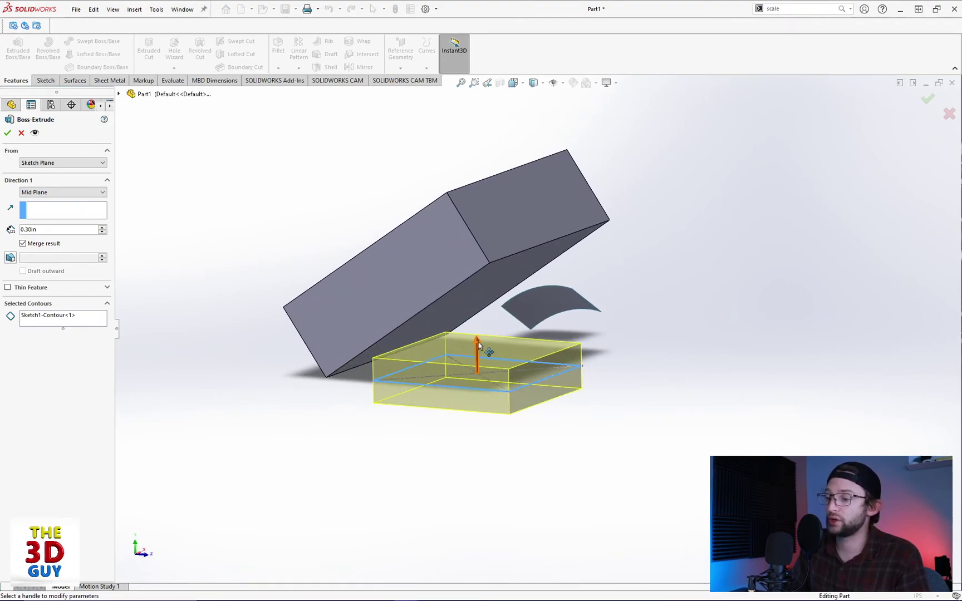
{"action": "left_click_drag", "start_coordinate": [478, 345], "coordinate": [477, 316]}
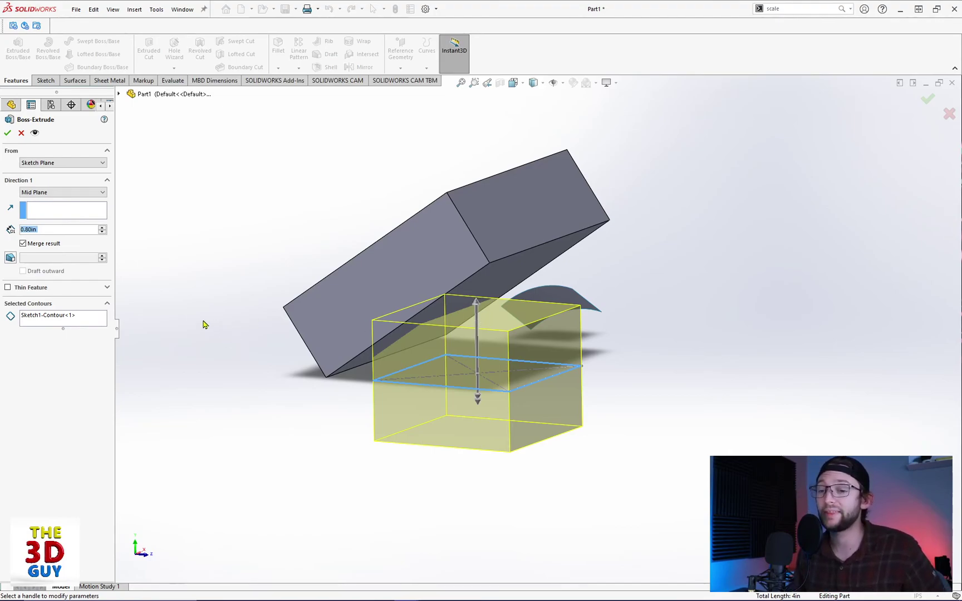
{"action": "left_click", "coordinate": [8, 133]}
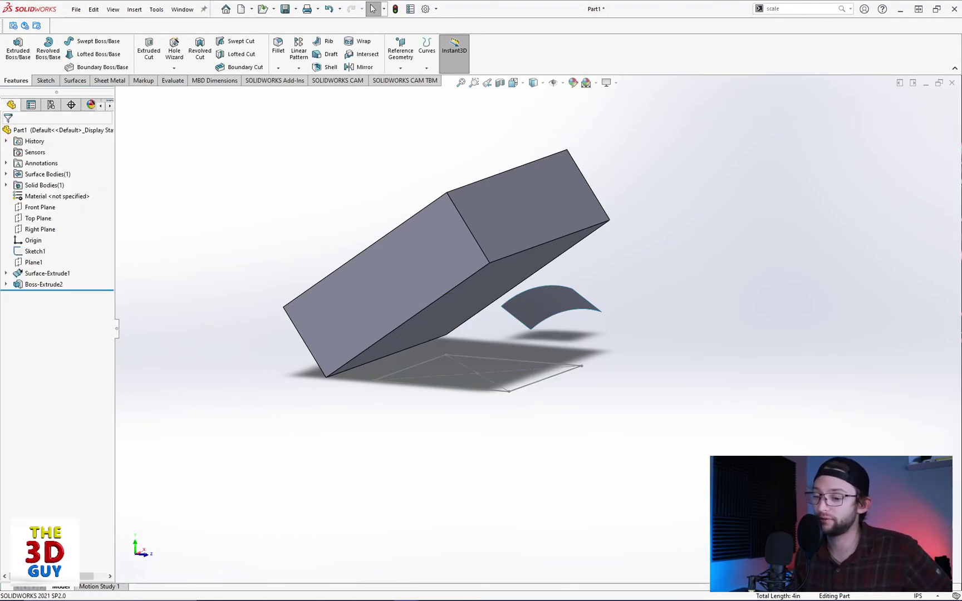